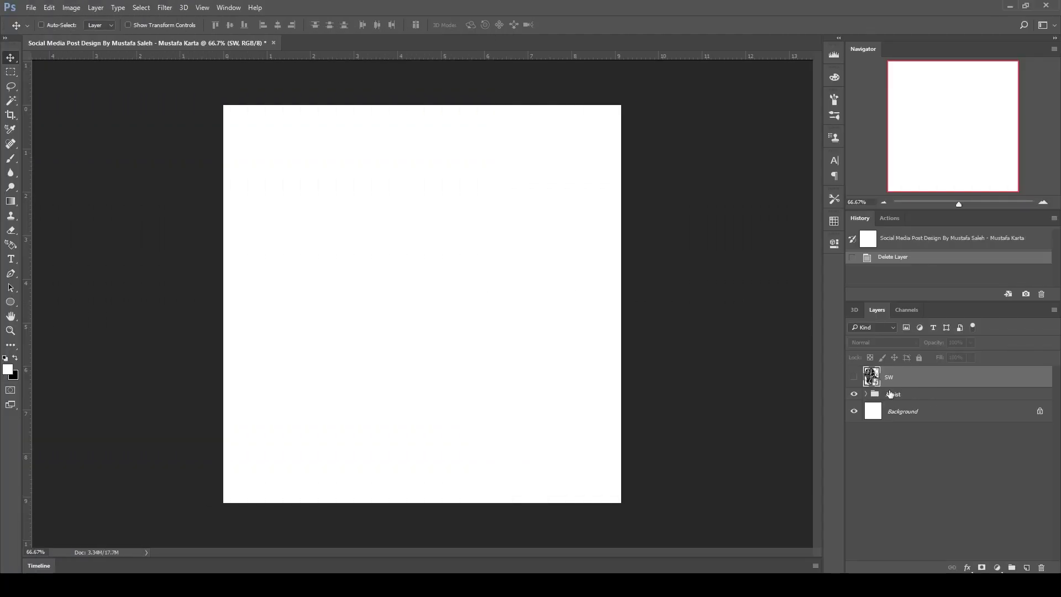
# Step: Expand the Assist group and make the brick Texture layer visible
pyautogui.click(890, 393)
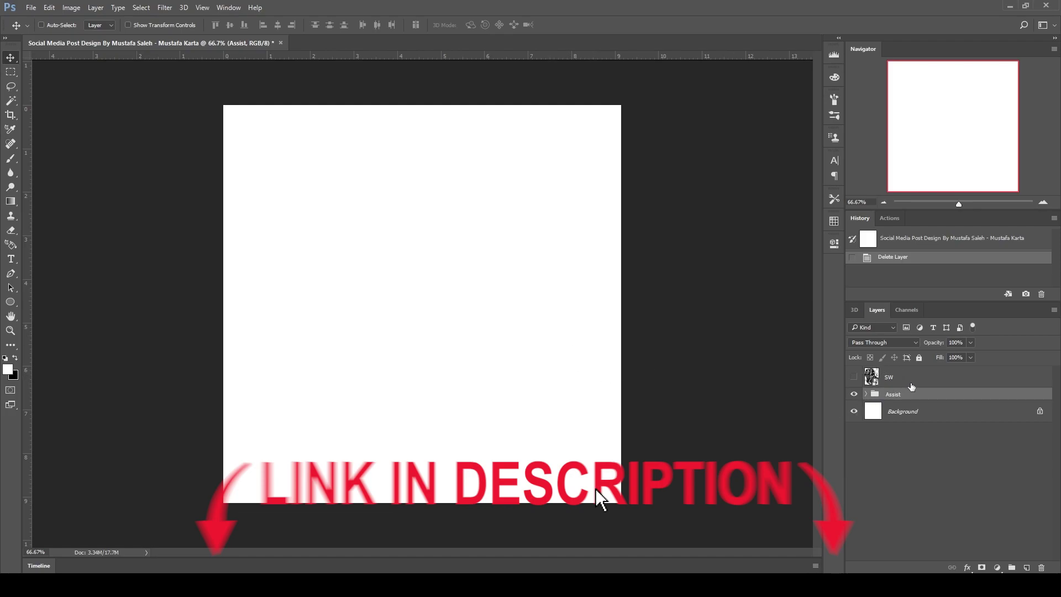
pyautogui.click(910, 384)
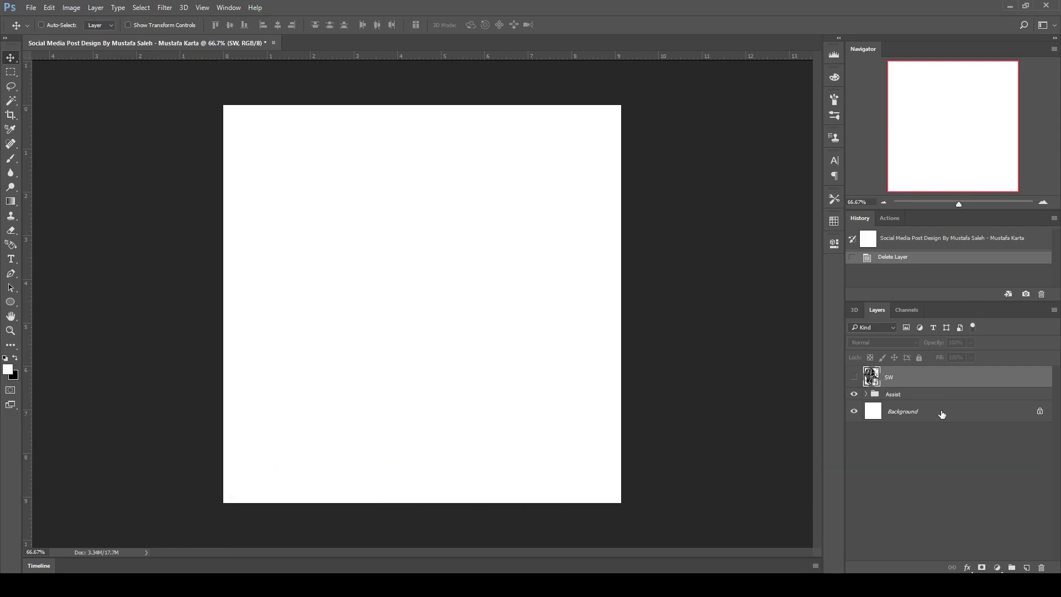
pyautogui.click(892, 394)
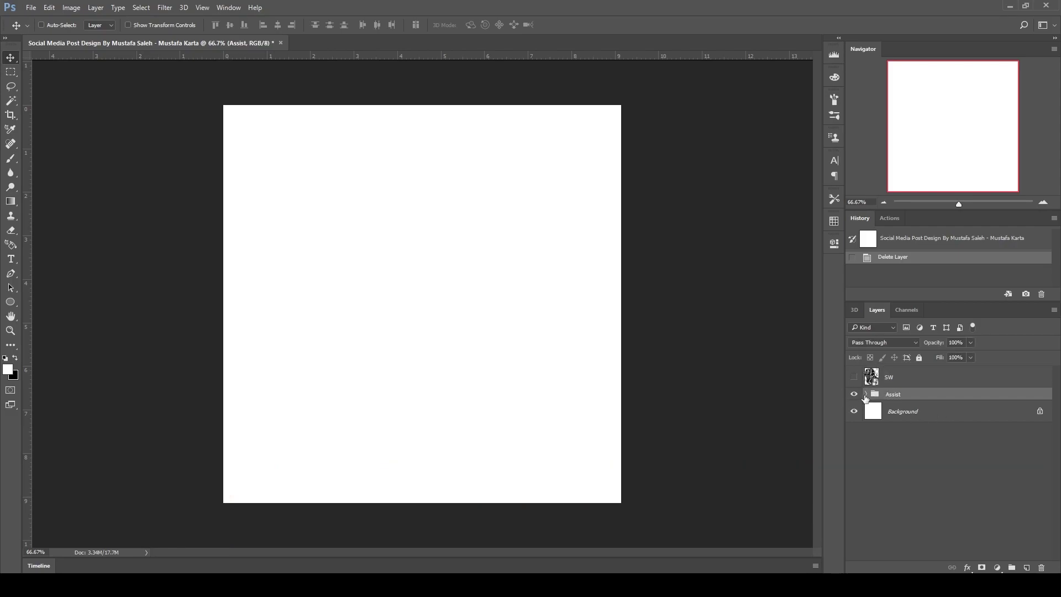
pyautogui.click(866, 394)
pyautogui.click(905, 459)
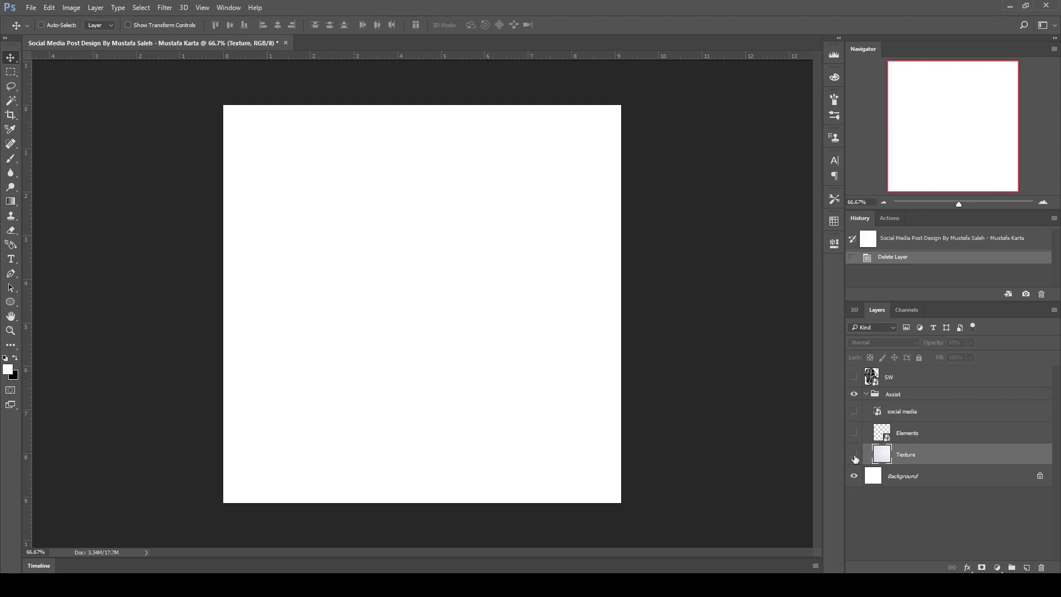
pyautogui.click(854, 455)
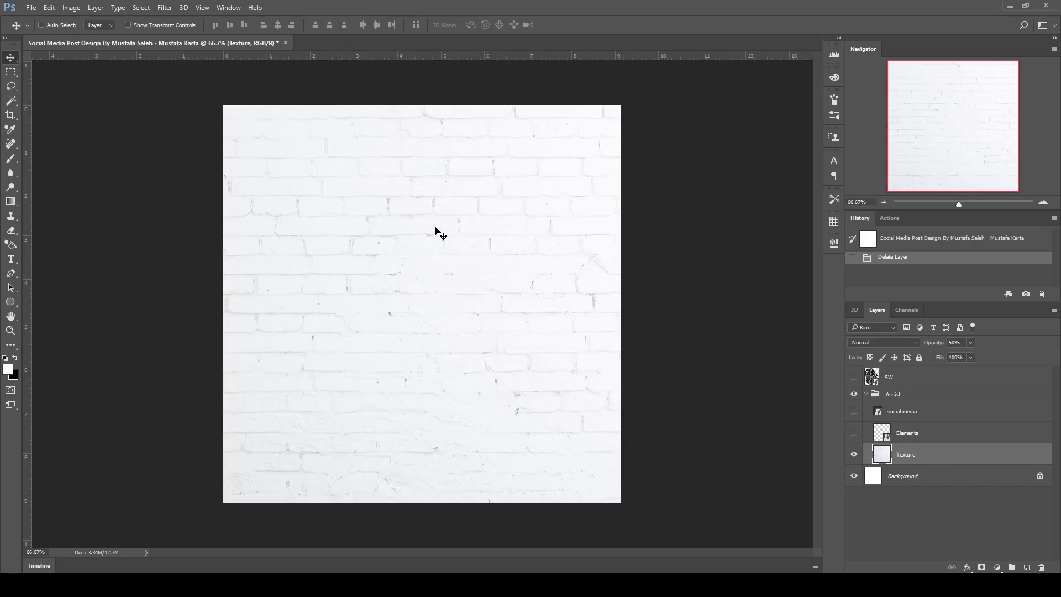
pyautogui.click(903, 477)
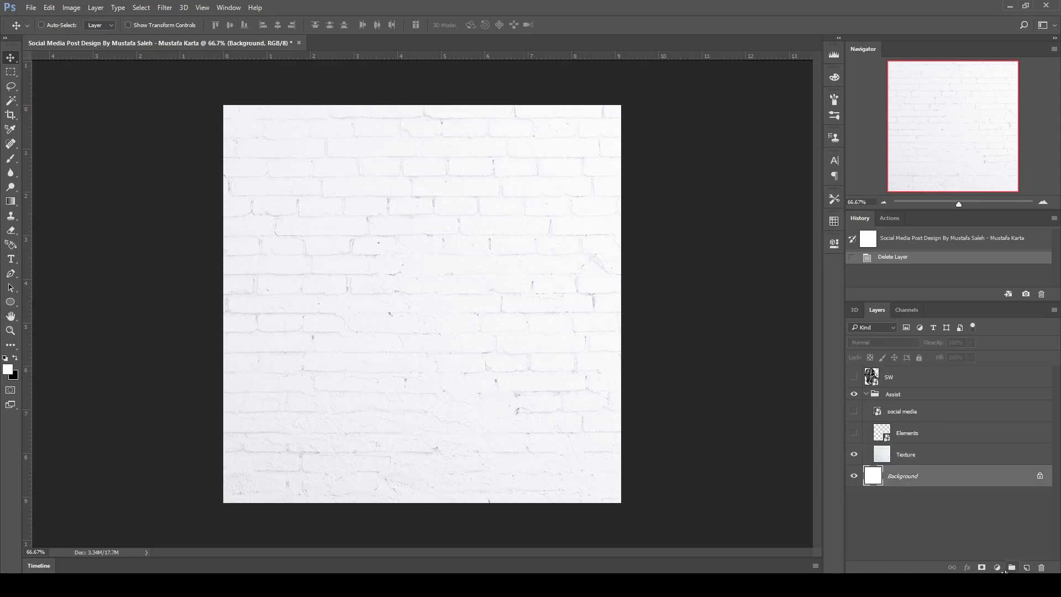
pyautogui.click(999, 568)
pyautogui.click(976, 331)
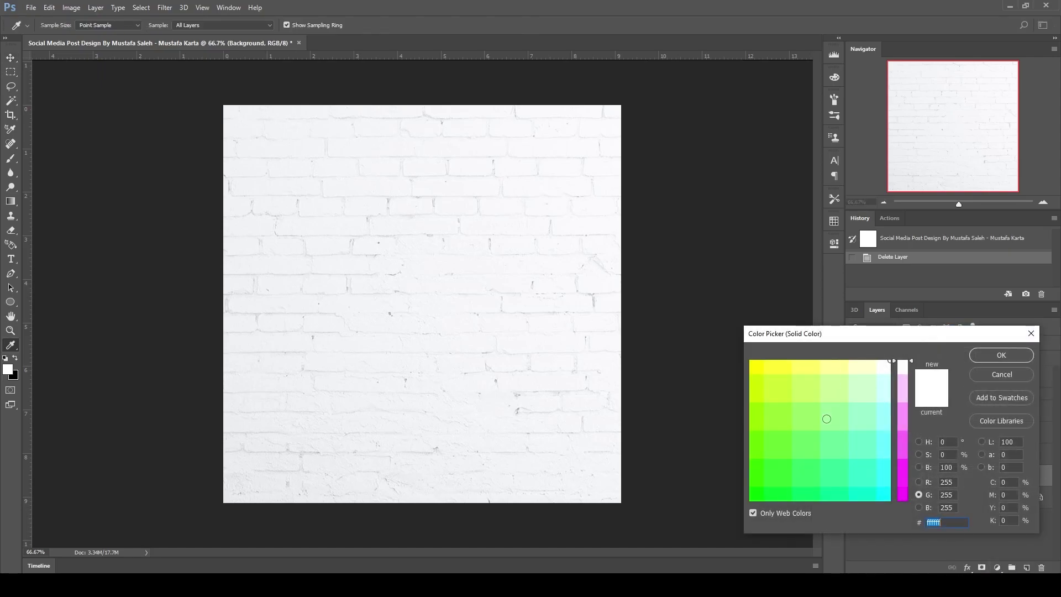
pyautogui.moveTo(827, 419)
pyautogui.mouseDown()
pyautogui.moveTo(805, 395)
pyautogui.moveTo(760, 498)
pyautogui.mouseUp()
pyautogui.moveTo(853, 383); pyautogui.dragTo(794, 469)
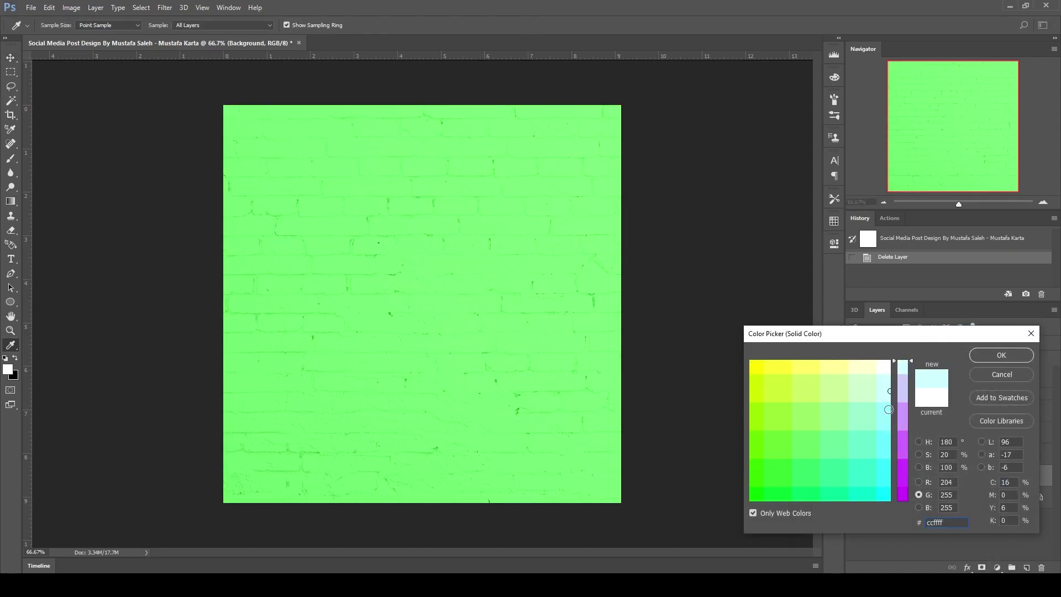
pyautogui.moveTo(900, 459); pyautogui.dragTo(901, 361)
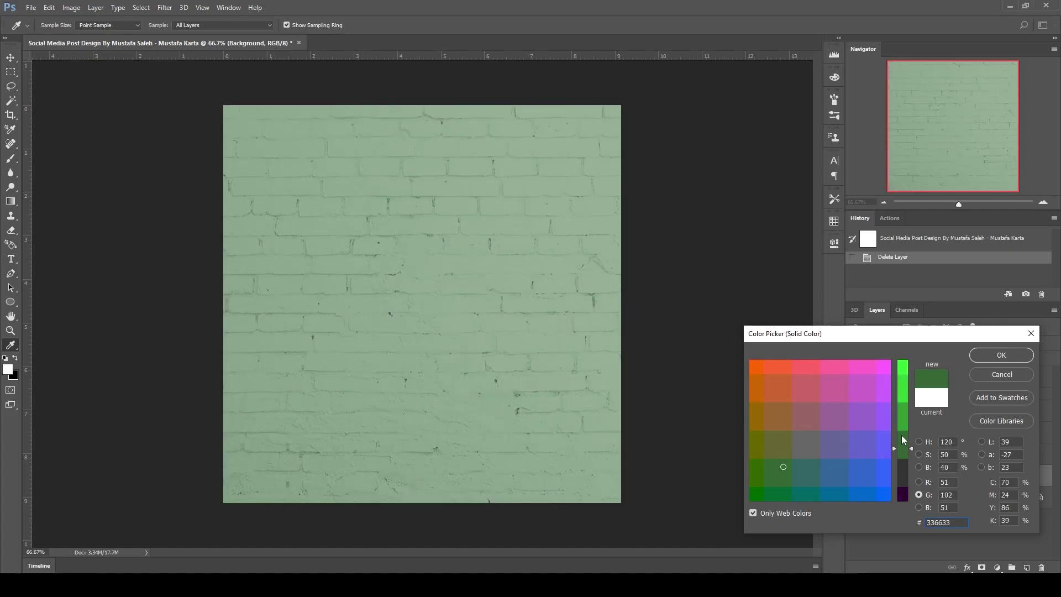
pyautogui.write('ffff00')
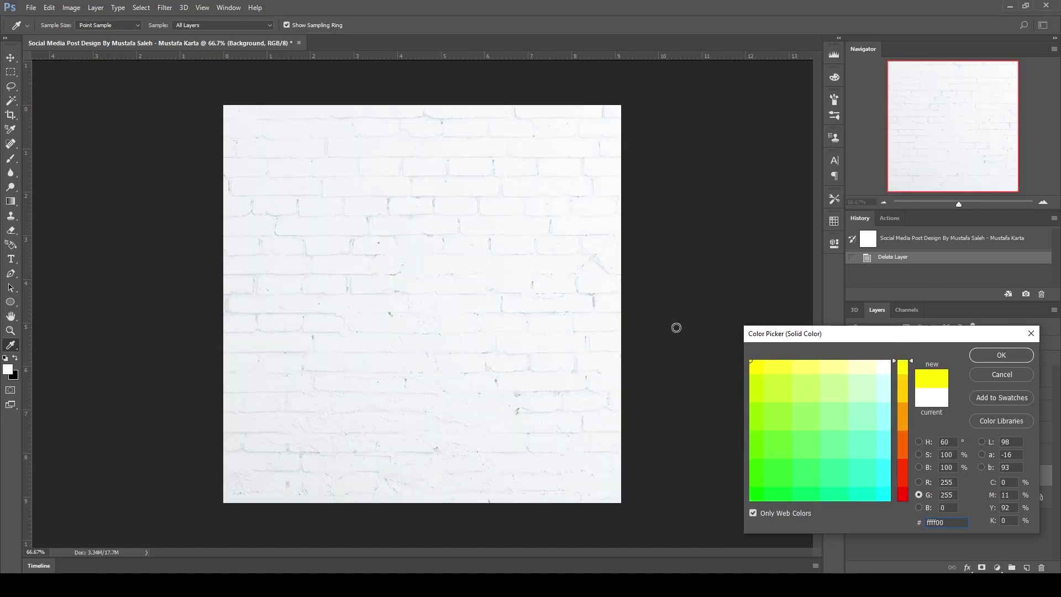
pyautogui.click(893, 423)
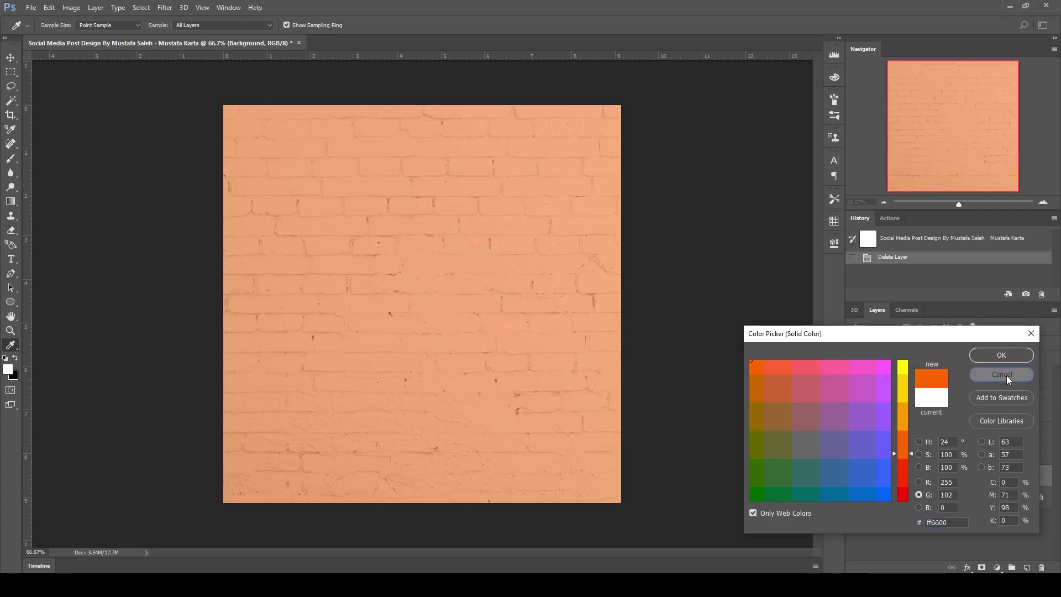
pyautogui.click(1006, 376)
pyautogui.click(934, 454)
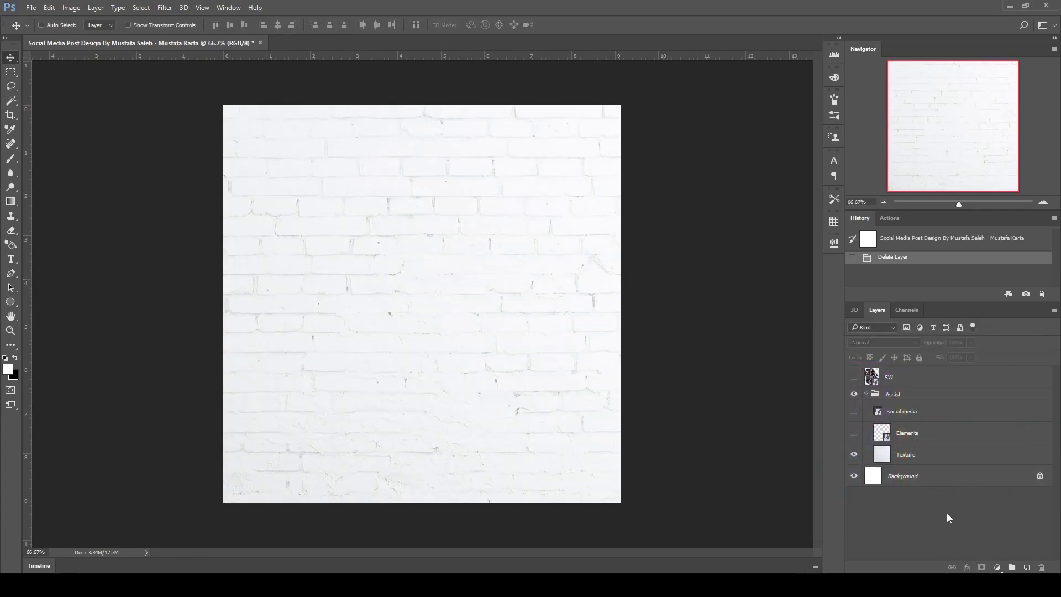
# Step: Select the Elements layer and make it visible to reveal the orange and black crosses
pyautogui.click(904, 439)
pyautogui.click(855, 435)
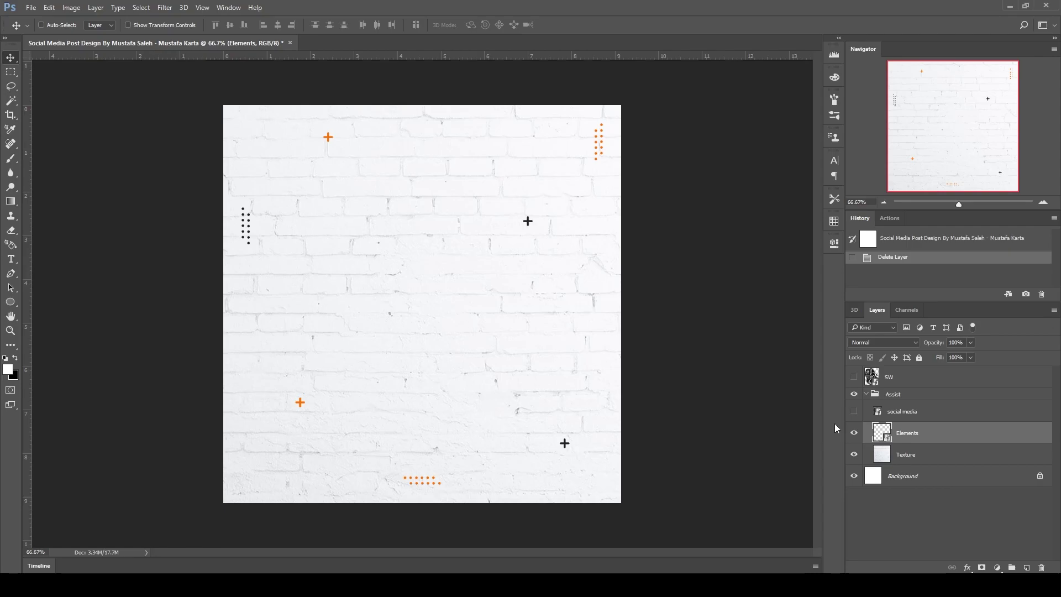
# Step: Make the SW smartwatch layer visible and leave it selected
pyautogui.click(866, 394)
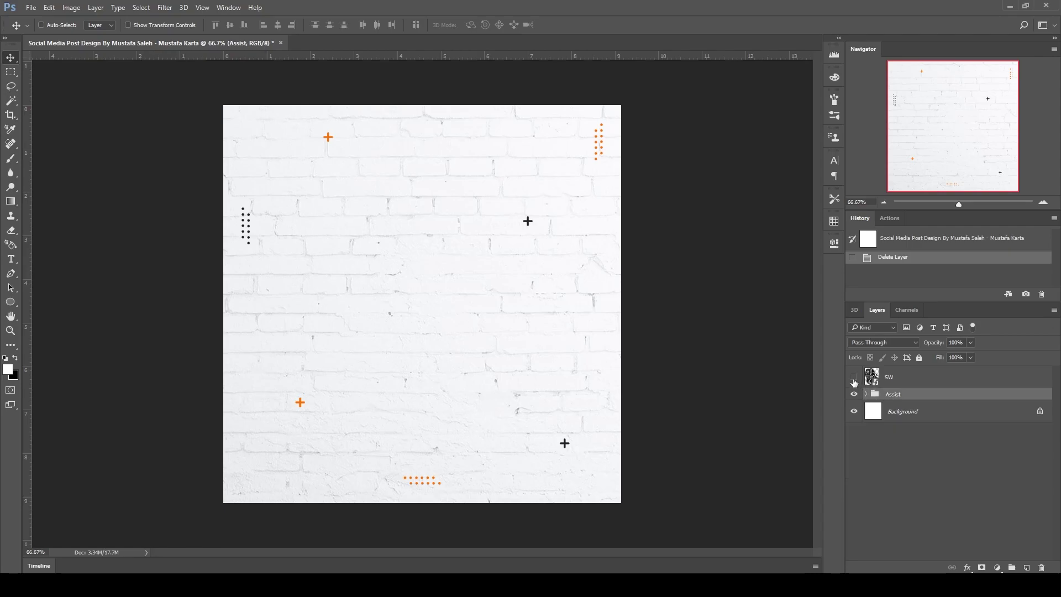
pyautogui.click(854, 377)
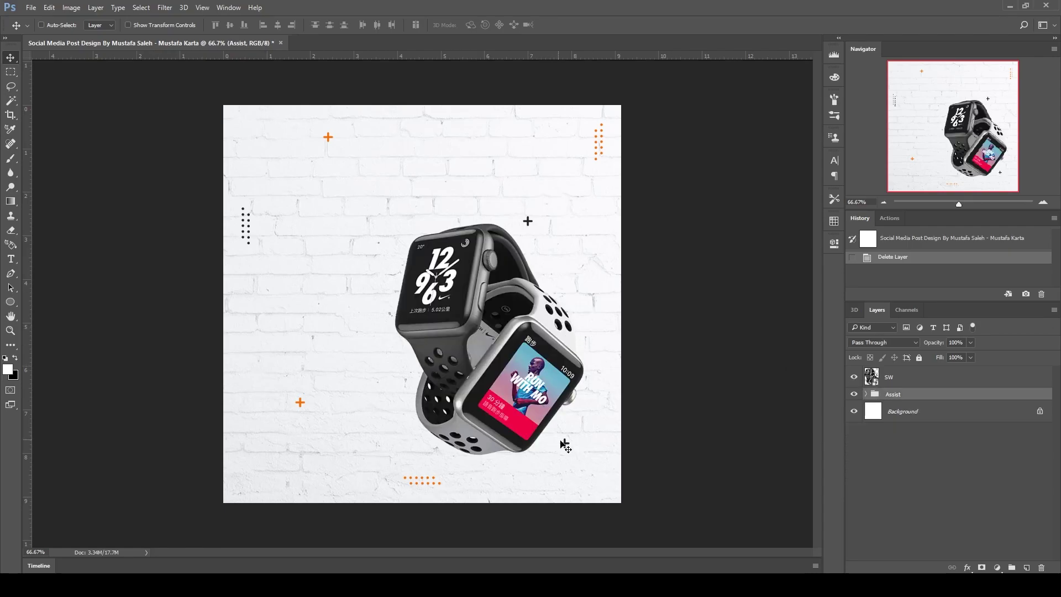
pyautogui.click(866, 394)
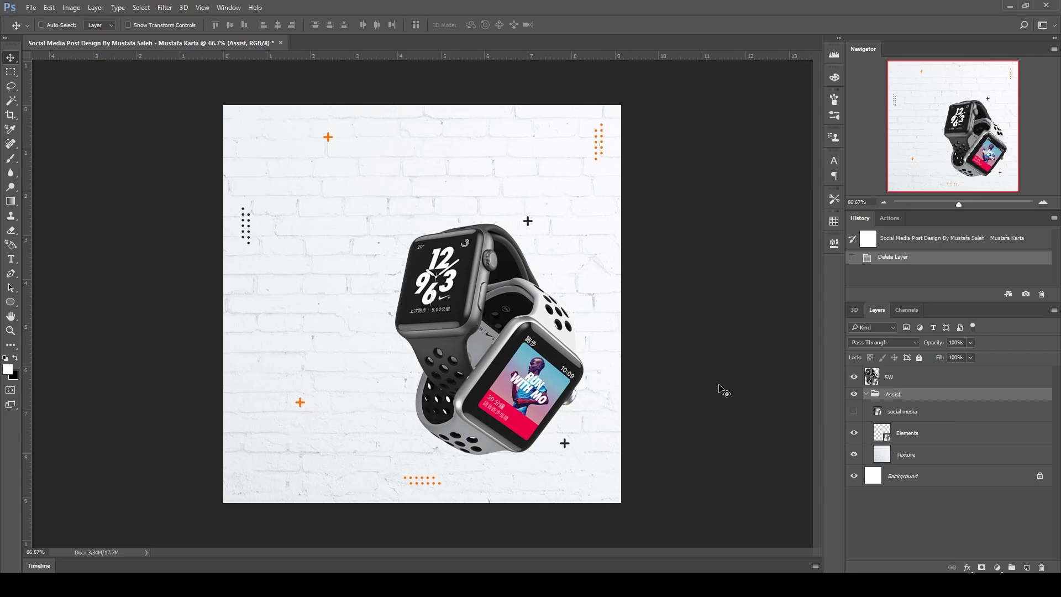
pyautogui.click(903, 443)
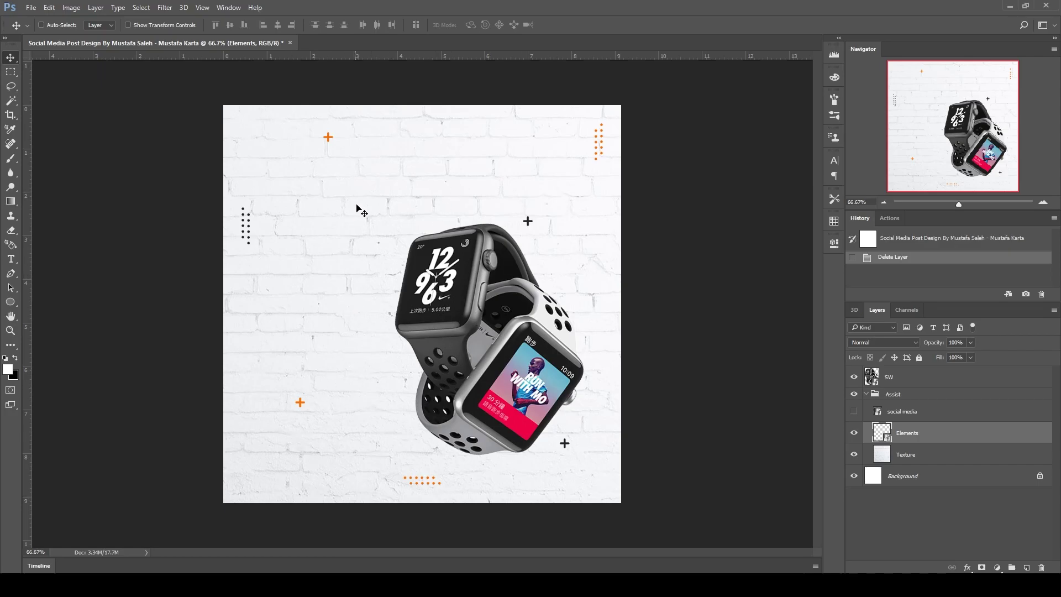
pyautogui.click(866, 394)
pyautogui.click(909, 394)
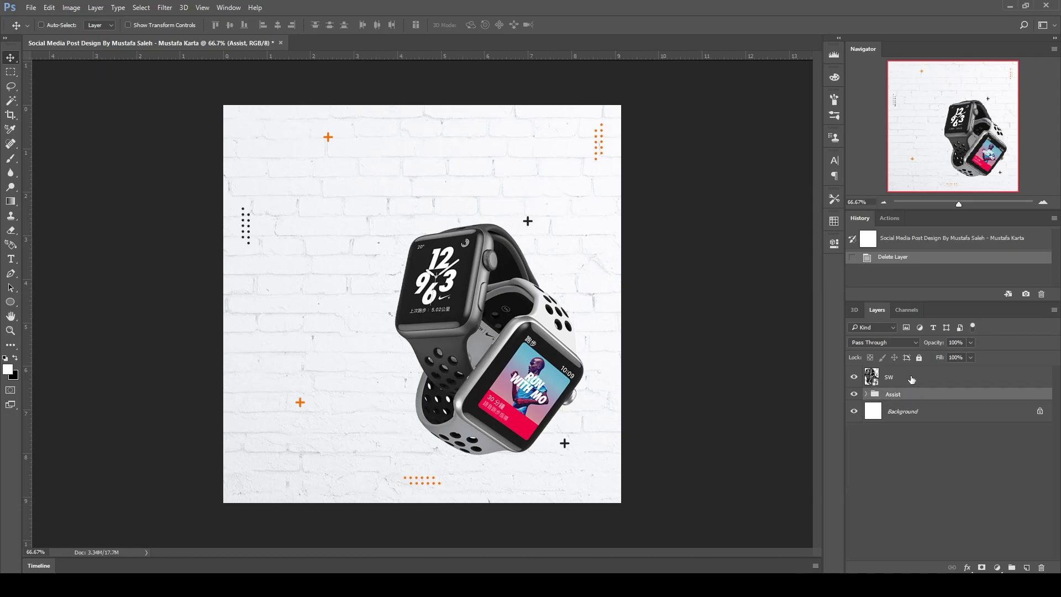
pyautogui.click(911, 378)
# Step: Move the BLACK FRIDAY text layers left of the watch and nudge them down slightly
pyautogui.click(11, 259)
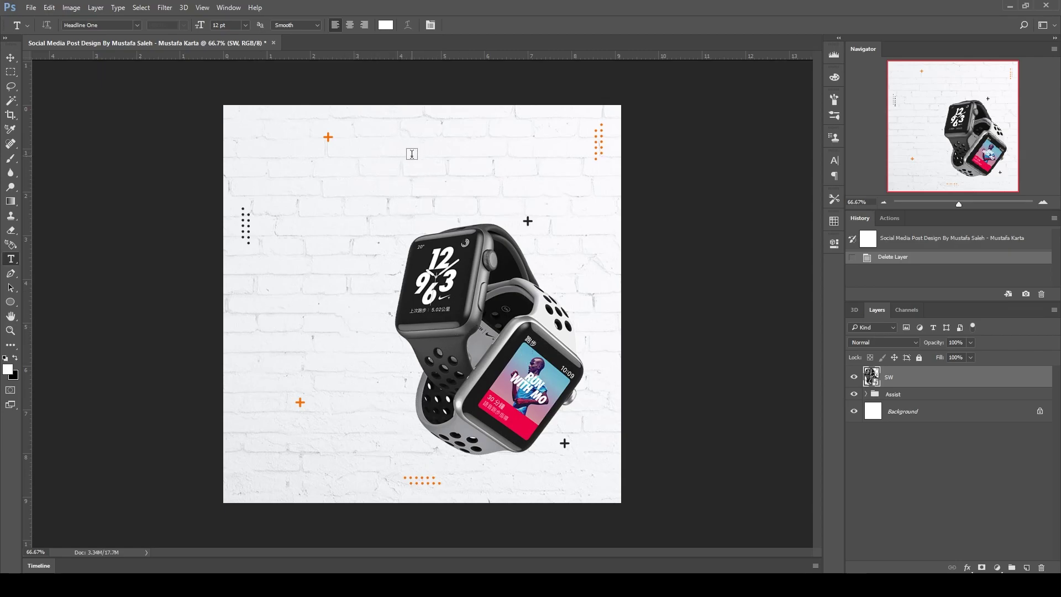
pyautogui.click(411, 154)
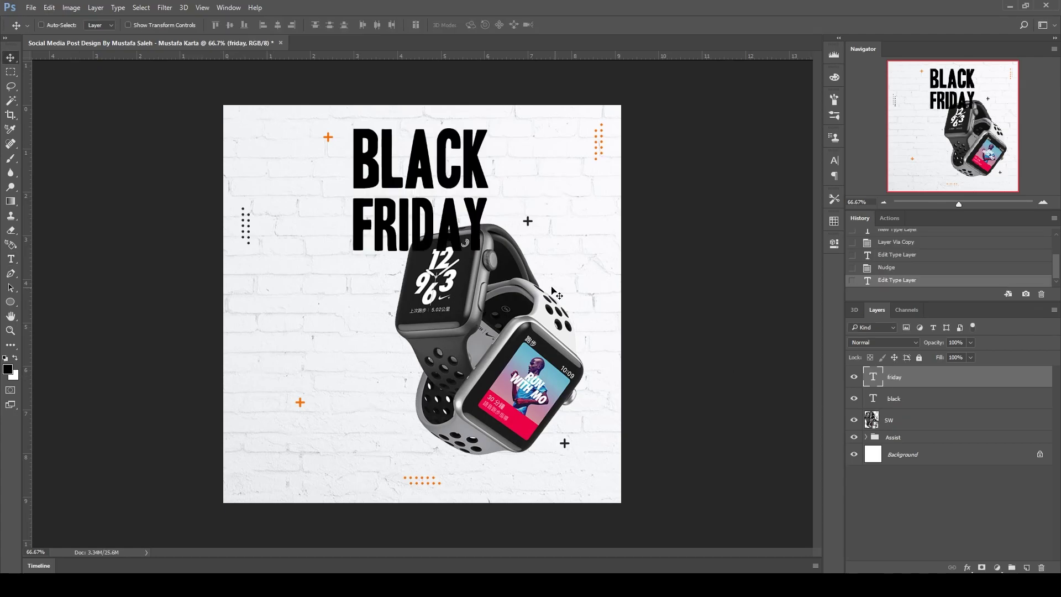
pyautogui.keyDown('shift'); pyautogui.click(902, 399); pyautogui.keyUp('shift')
pyautogui.hotkey('ctrl', 't')
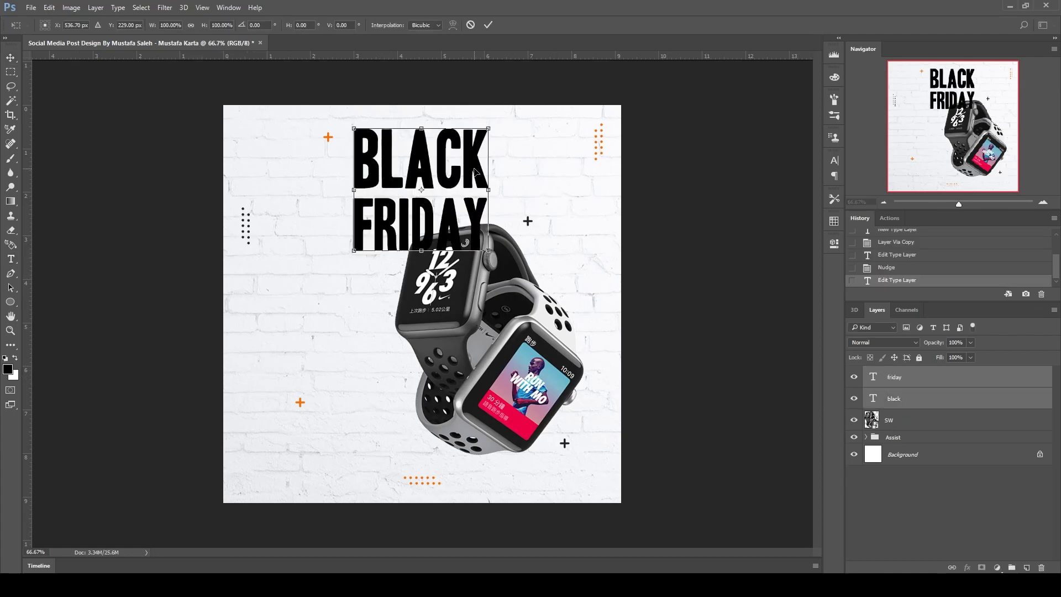
pyautogui.moveTo(474, 171); pyautogui.dragTo(397, 191)
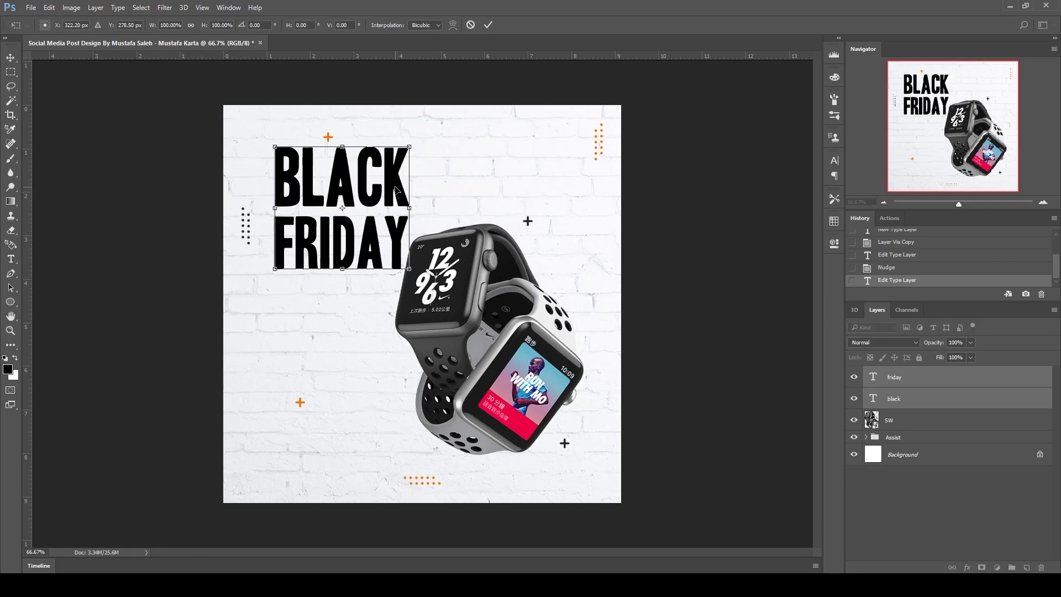
pyautogui.click(488, 25)
pyautogui.hotkey('shift', 'Left')
pyautogui.hotkey('shift', 'Left')
pyautogui.hotkey('shift', 'Left')
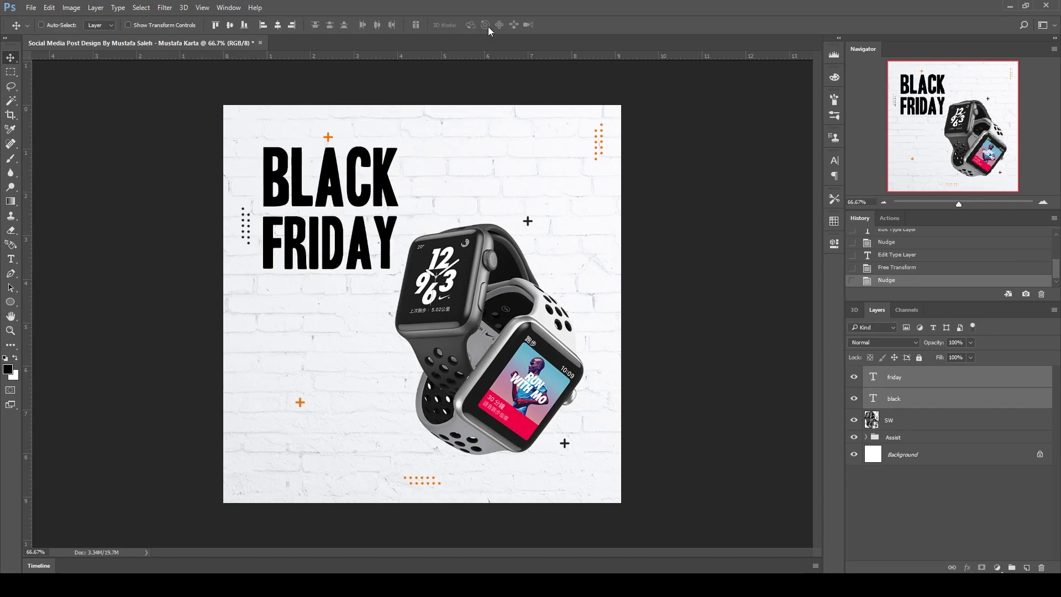
pyautogui.hotkey('shift', 'Right')
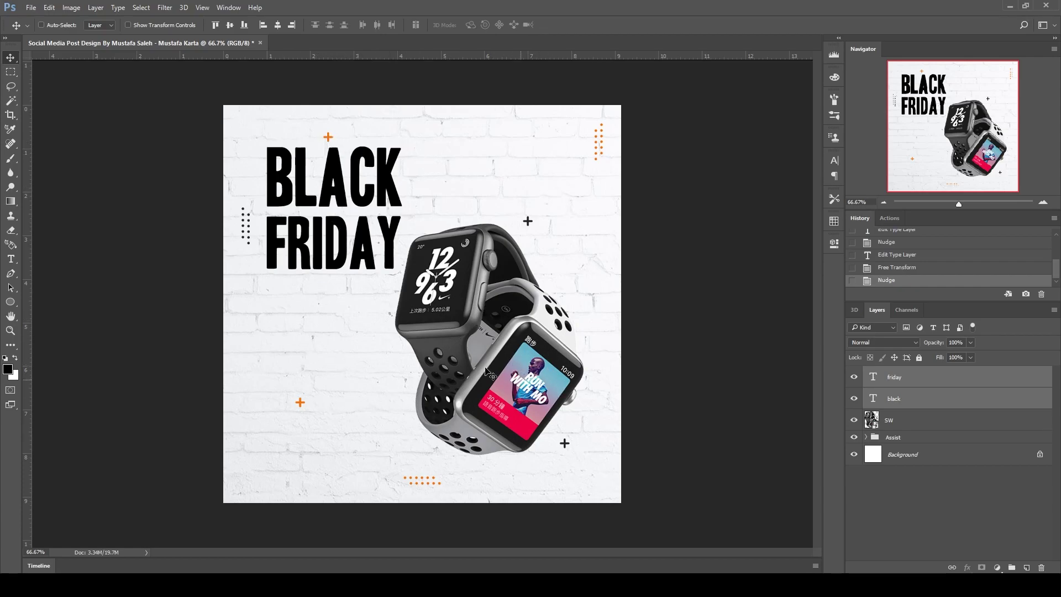
pyautogui.hotkey('shift', 'Down')
pyautogui.hotkey('shift', 'Down')
pyautogui.hotkey('shift', 'Down')
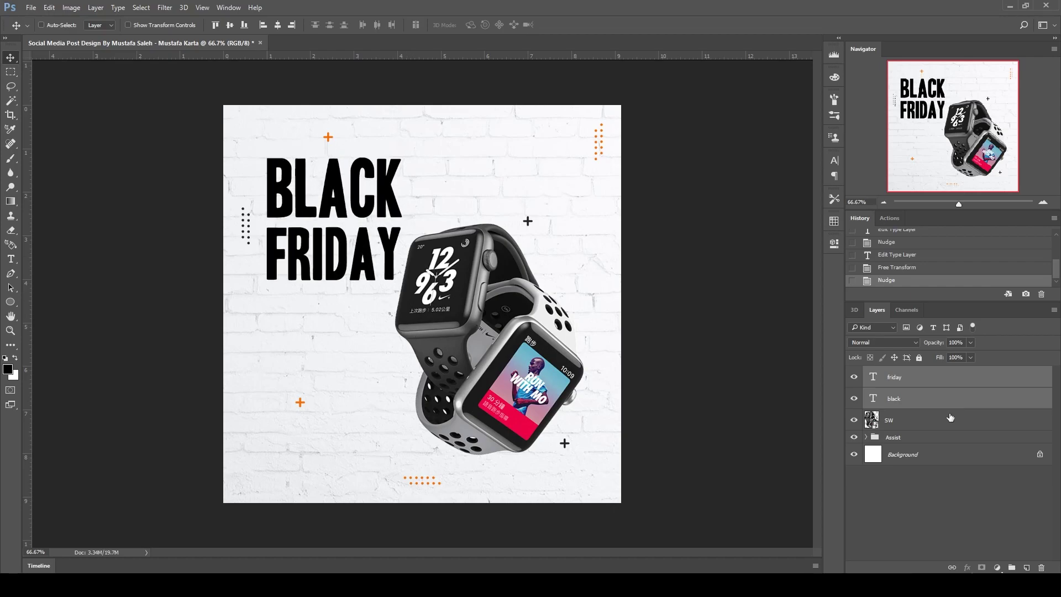
# Step: Scale the BLACK FRIDAY headline up around its centre and nudge it up
pyautogui.hotkey('ctrl', 't')
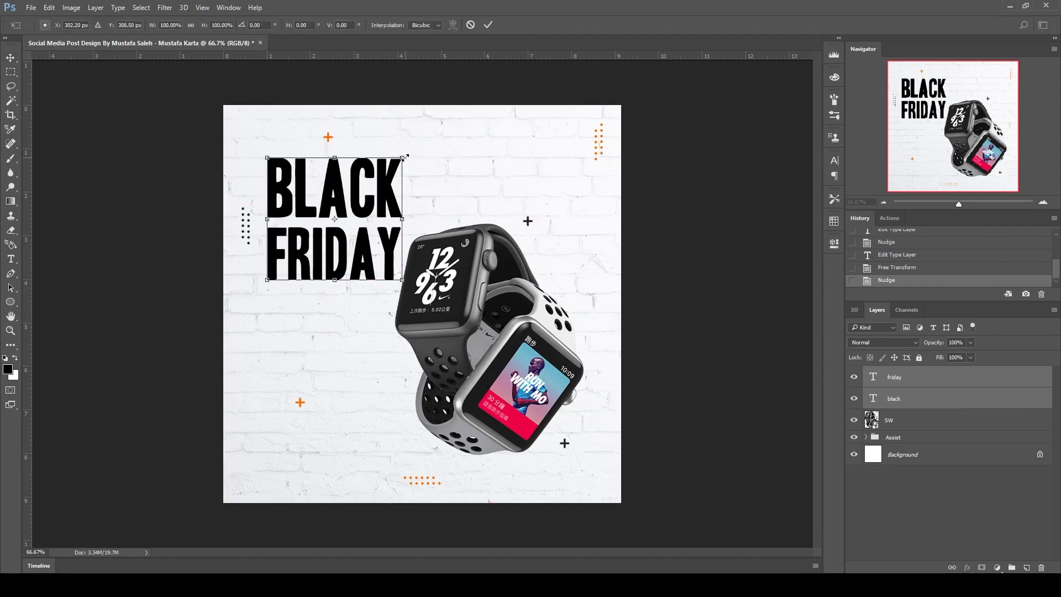
pyautogui.moveTo(404, 158); pyautogui.dragTo(408, 151)
pyautogui.click(490, 26)
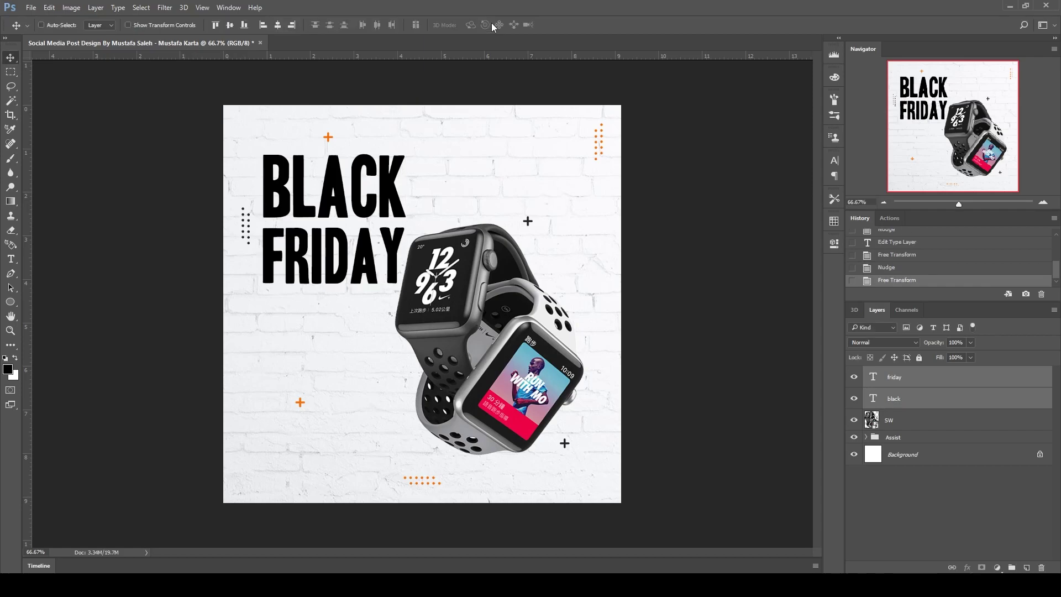
pyautogui.hotkey('shift', 'Up')
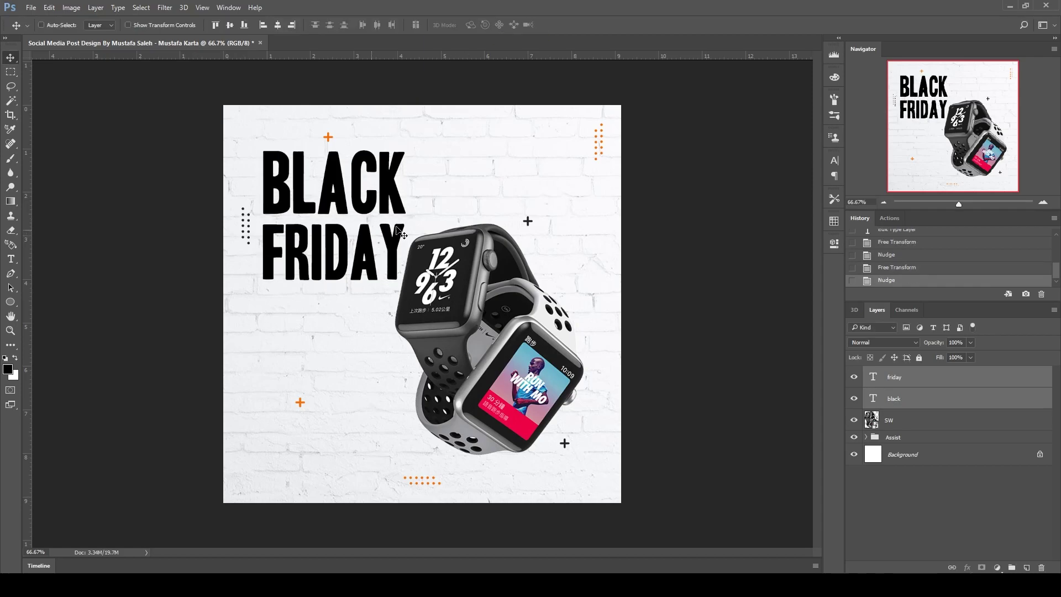
pyautogui.click(10, 259)
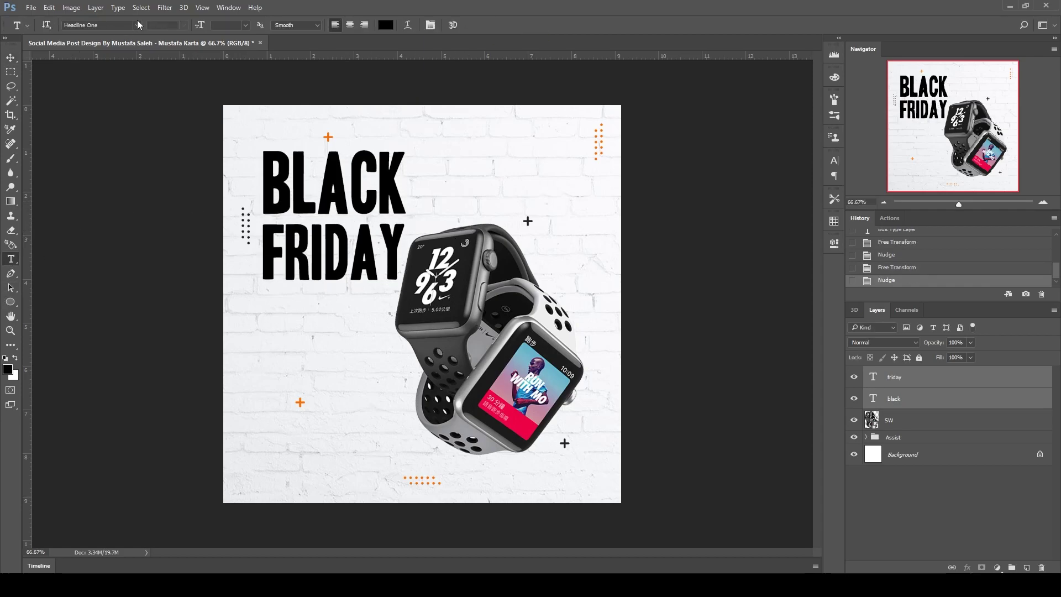
# Step: Set the headline in James Stroker and capitalise it to 'Black' and 'Friday'
pyautogui.click(137, 25)
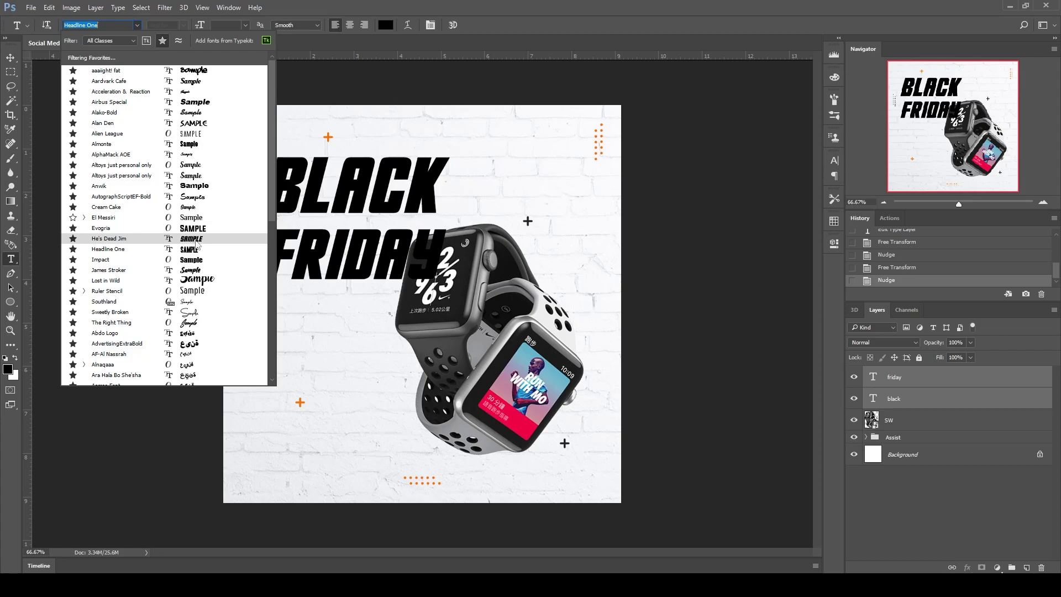
pyautogui.click(191, 270)
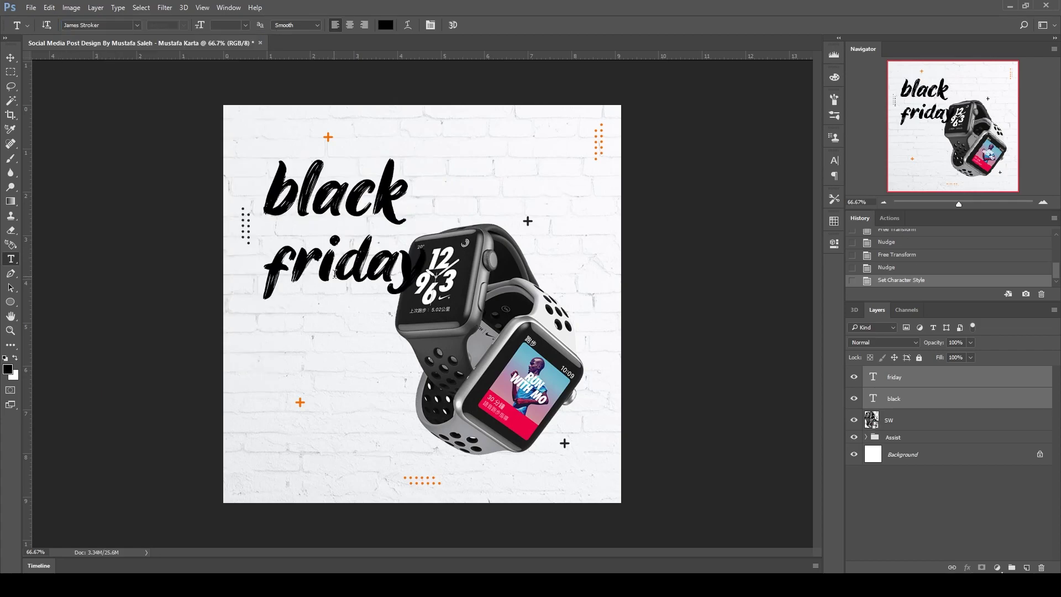
pyautogui.moveTo(291, 271); pyautogui.dragTo(263, 271)
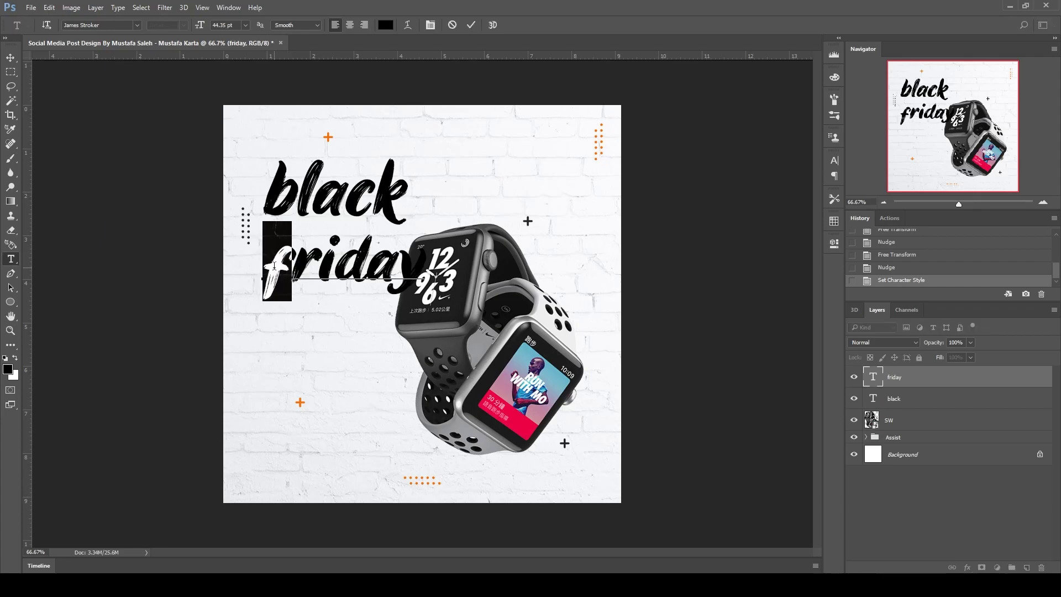
pyautogui.write('F')
pyautogui.hotkey('ctrl', 'Return')
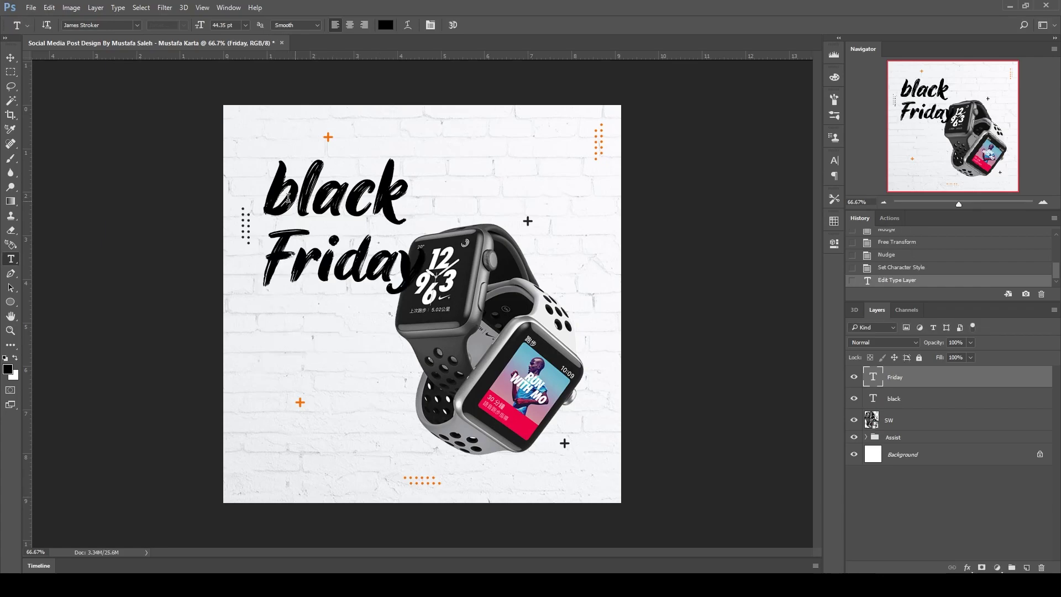
pyautogui.moveTo(288, 197); pyautogui.dragTo(263, 197)
pyautogui.write('B')
pyautogui.click(472, 25)
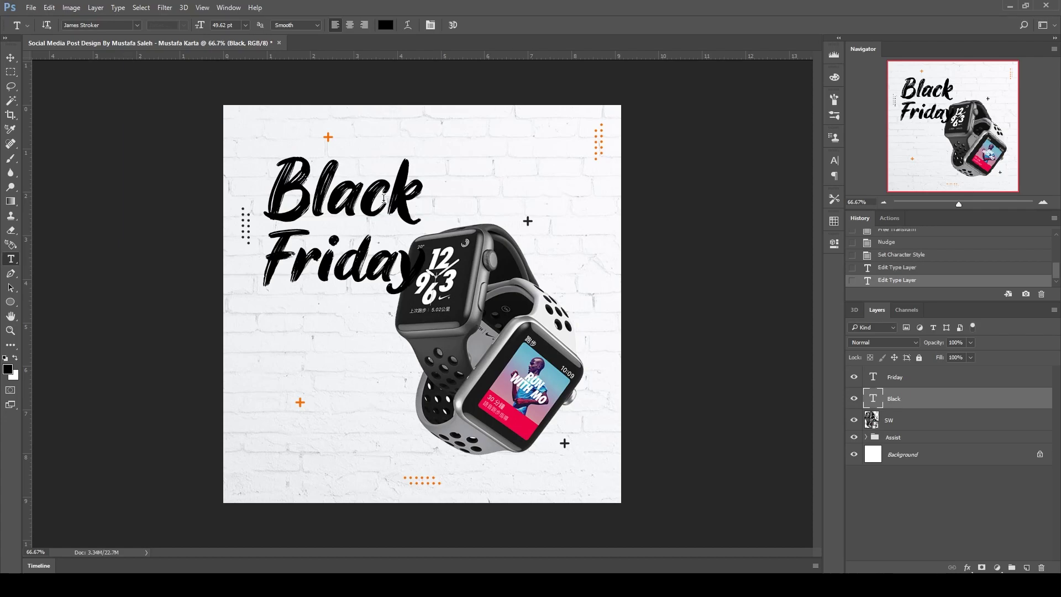
# Step: Align the Black and Friday layers to the canvas's left edge
pyautogui.click(11, 57)
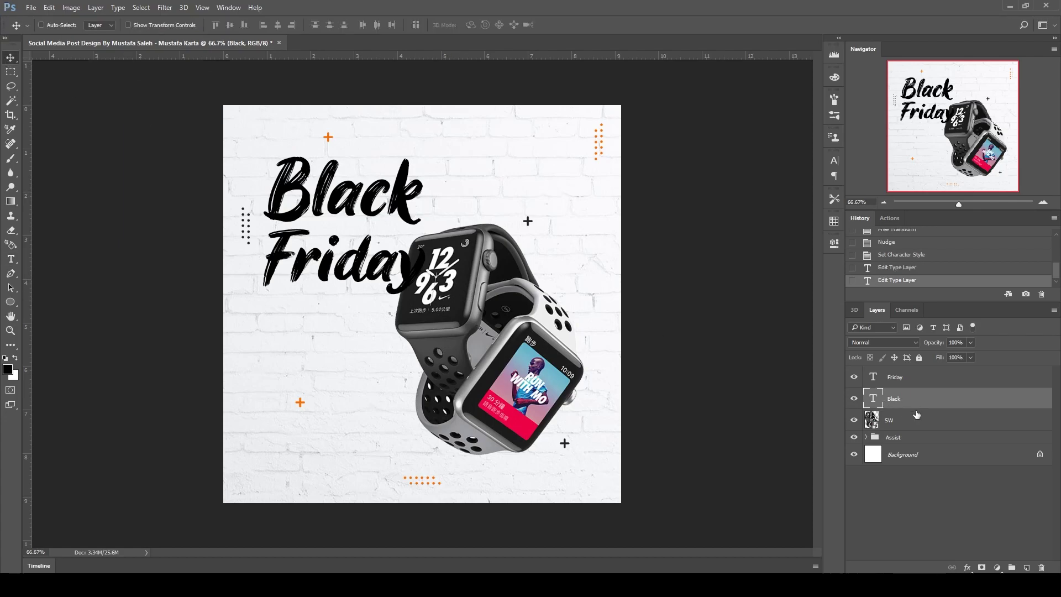
pyautogui.keyDown('shift'); pyautogui.click(911, 382); pyautogui.keyUp('shift')
pyautogui.hotkey('ctrl', 'a')
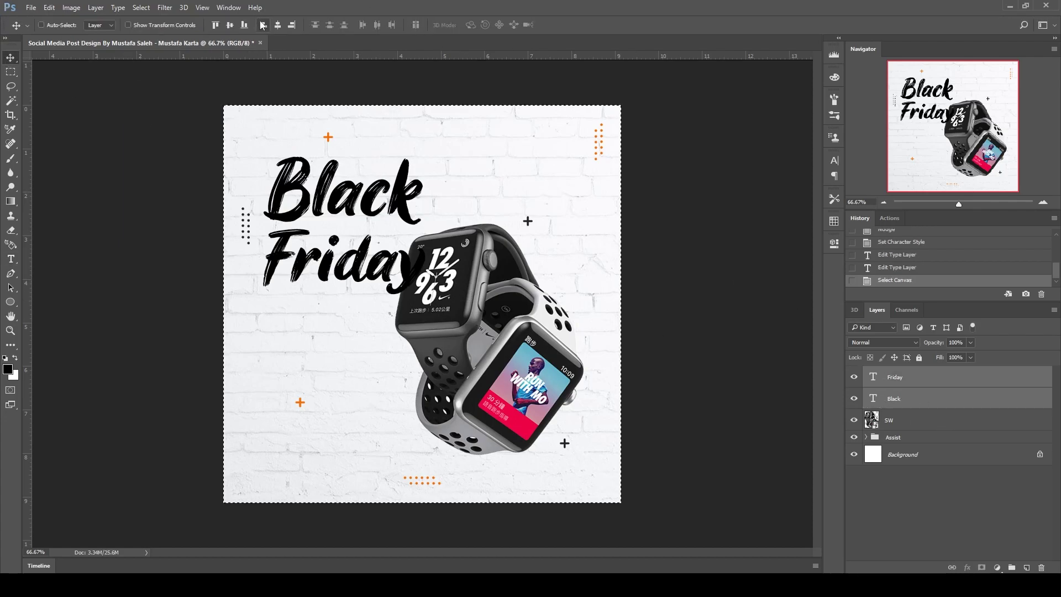
pyautogui.click(263, 25)
pyautogui.hotkey('ctrl', 'd')
# Step: Shrink the headline slightly and nudge it up and right beside the watch
pyautogui.hotkey('ctrl', 't')
pyautogui.moveTo(317, 182); pyautogui.dragTo(355, 183)
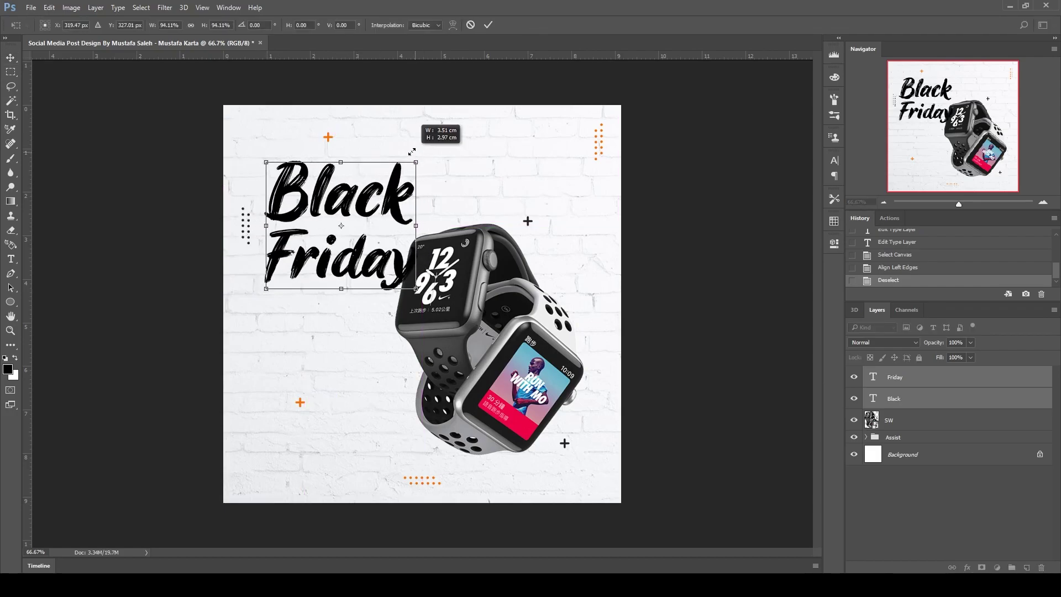
pyautogui.moveTo(422, 151); pyautogui.dragTo(415, 163)
pyautogui.moveTo(387, 196); pyautogui.dragTo(379, 197)
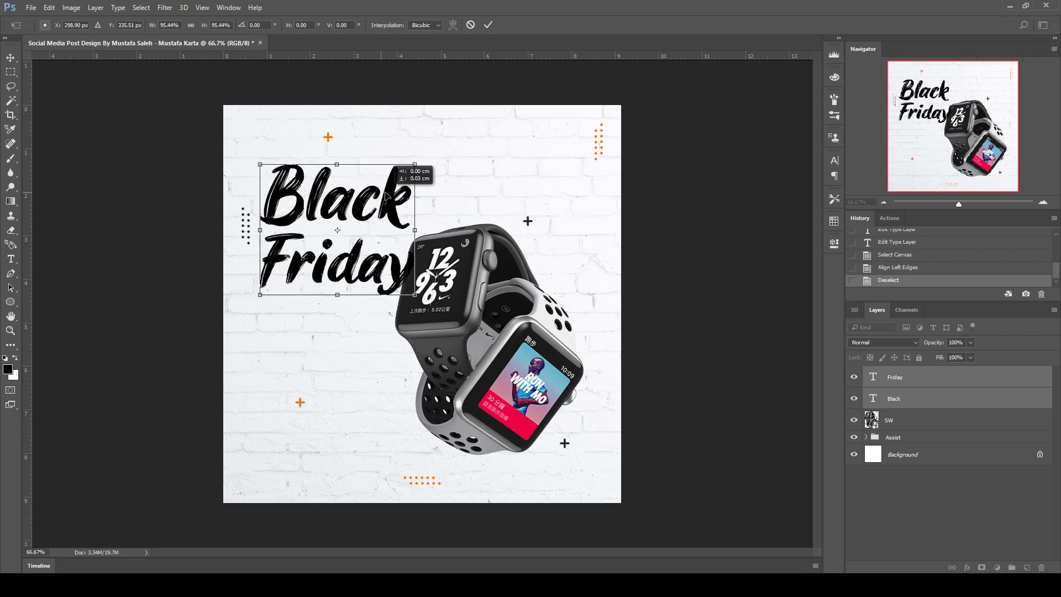
pyautogui.click(488, 25)
pyautogui.hotkey('shift', 'Up')
pyautogui.hotkey('shift', 'Up')
pyautogui.hotkey('shift', 'Up')
pyautogui.hotkey('shift', 'Right')
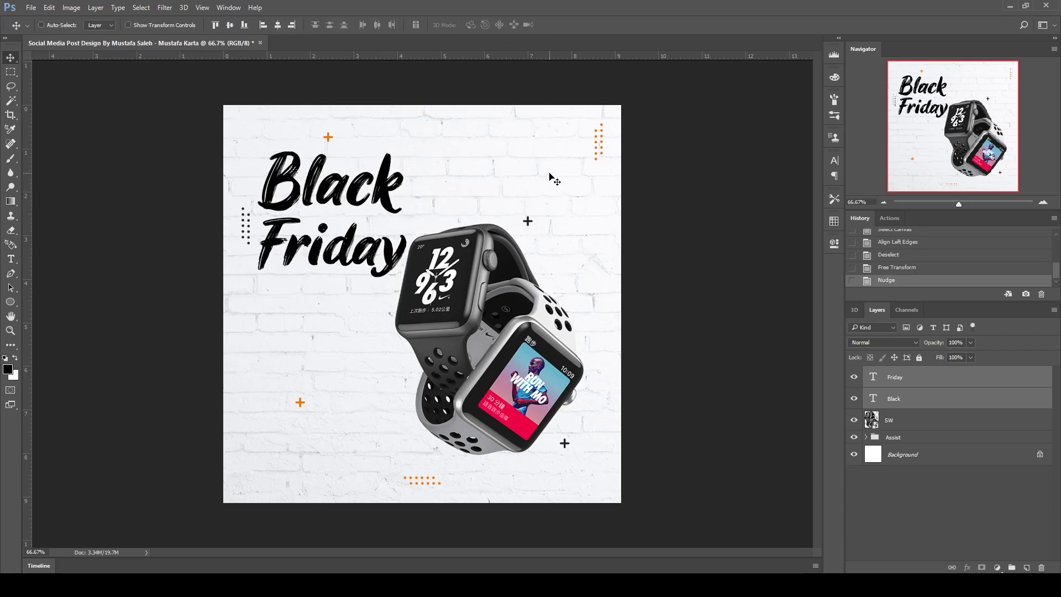
pyautogui.click(10, 259)
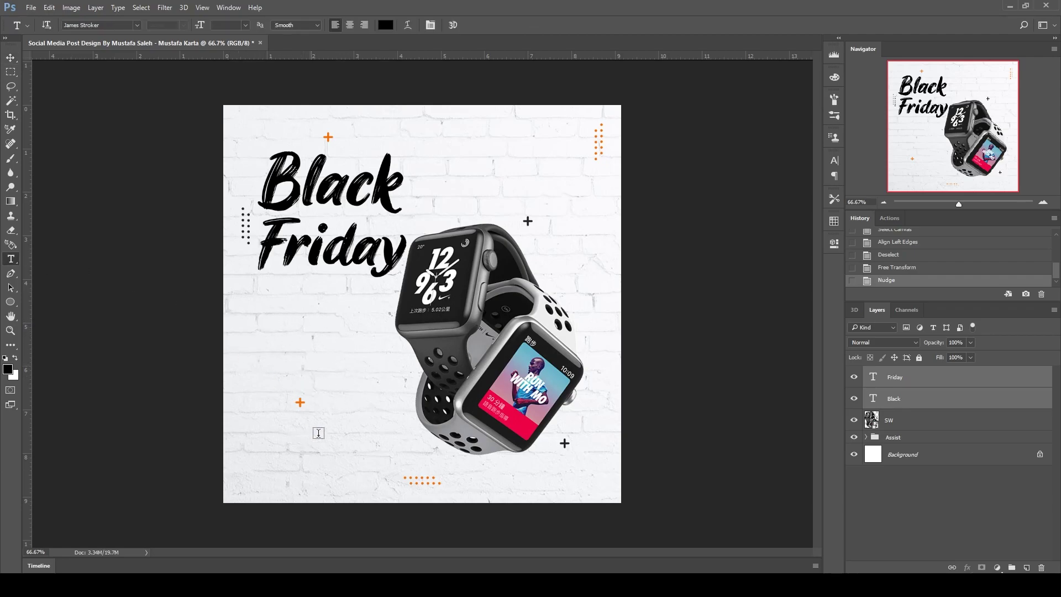
pyautogui.click(11, 57)
pyautogui.click(866, 438)
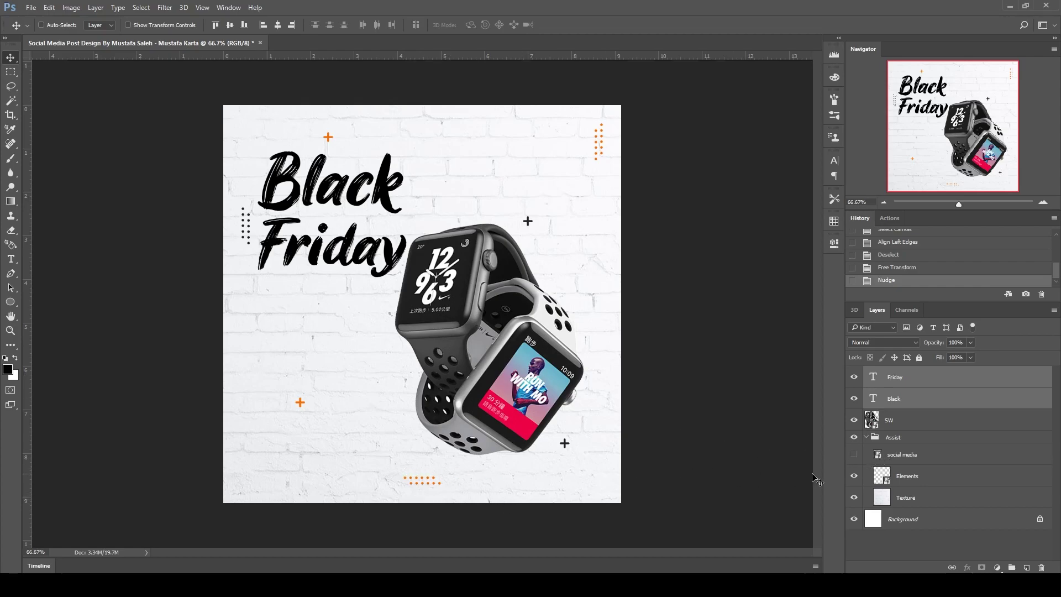
# Step: Rasterize the Elements layer, erase its bottom orange dots, and show the contact footer bar
pyautogui.click(854, 454)
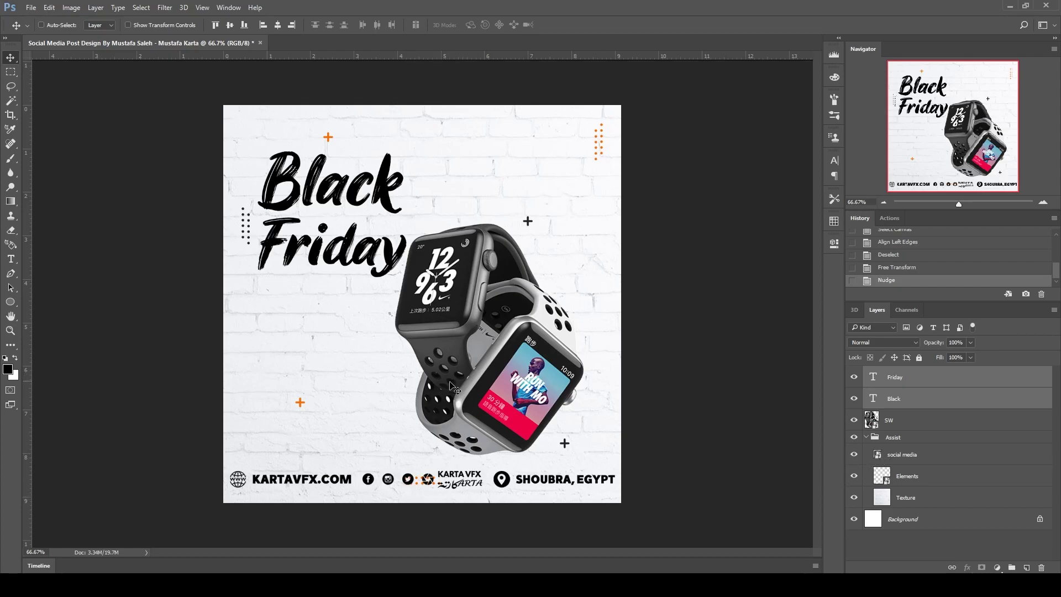
pyautogui.click(888, 479)
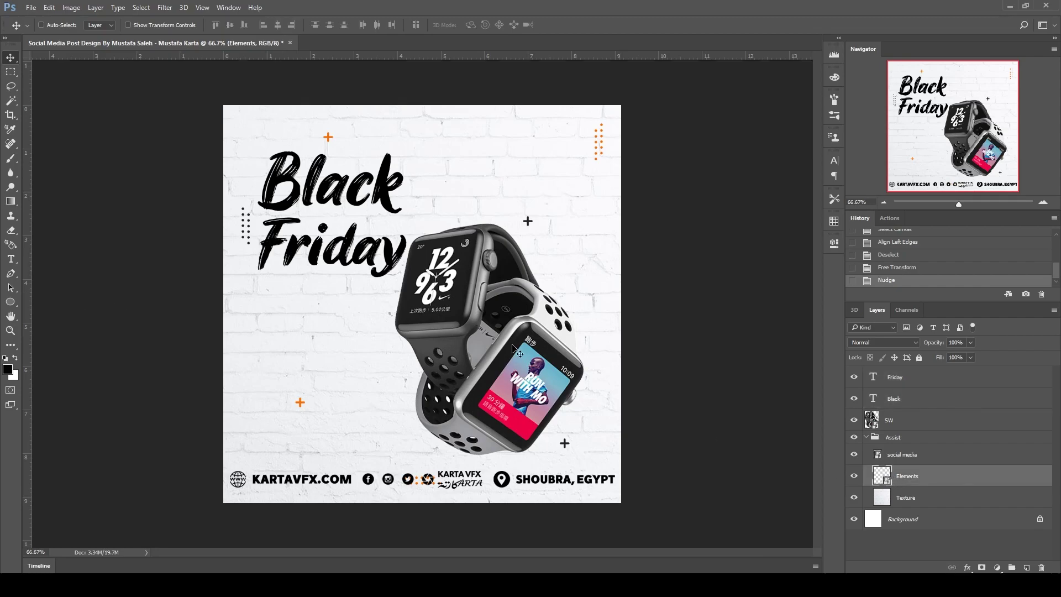
pyautogui.click(855, 455)
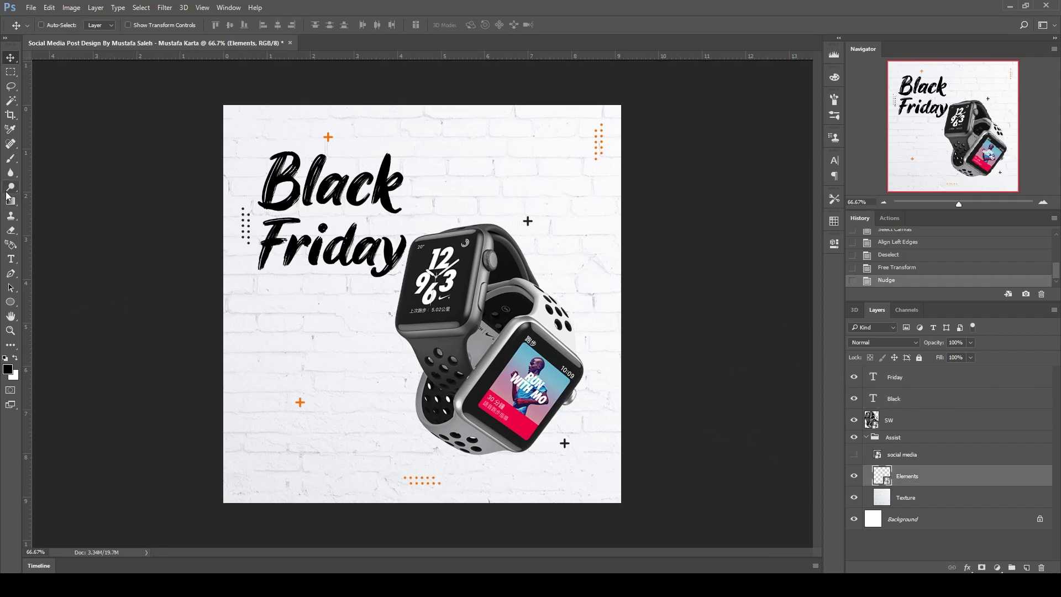
pyautogui.click(11, 231)
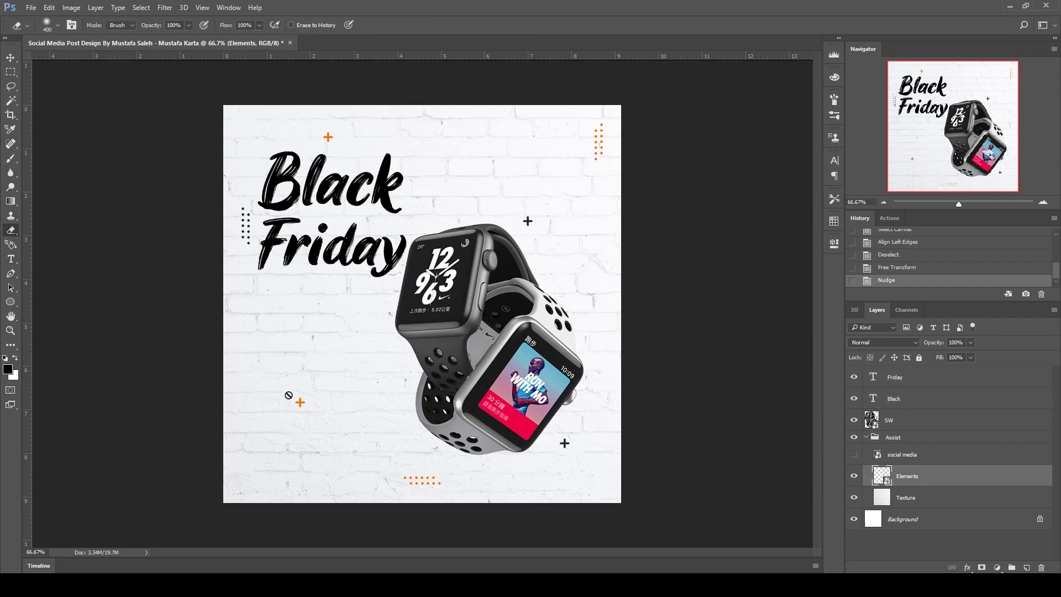
pyautogui.click(441, 486)
pyautogui.press('Return')
pyautogui.moveTo(439, 462); pyautogui.dragTo(379, 540)
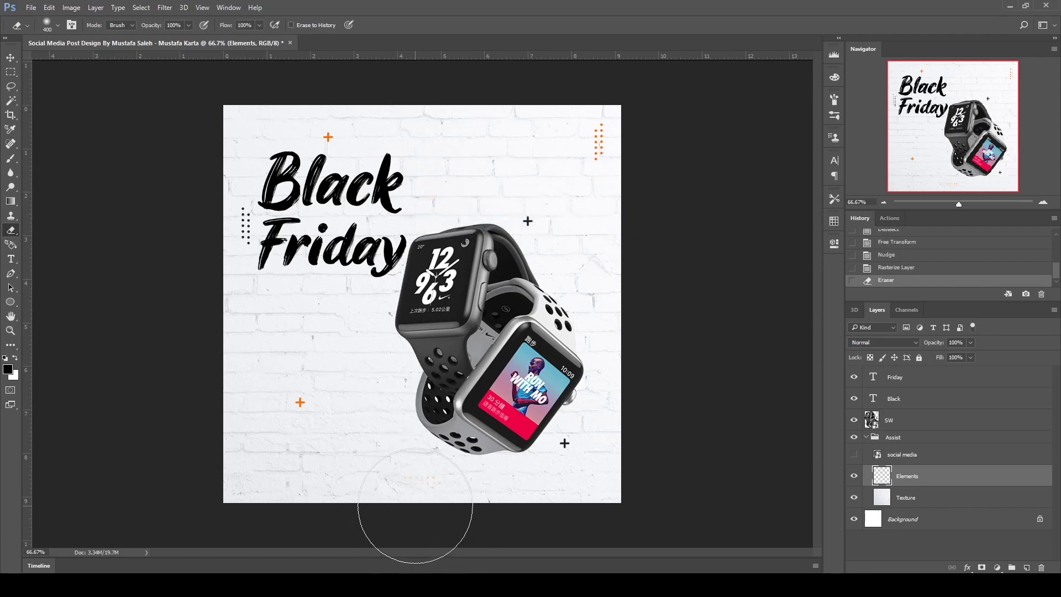
pyautogui.click(415, 506)
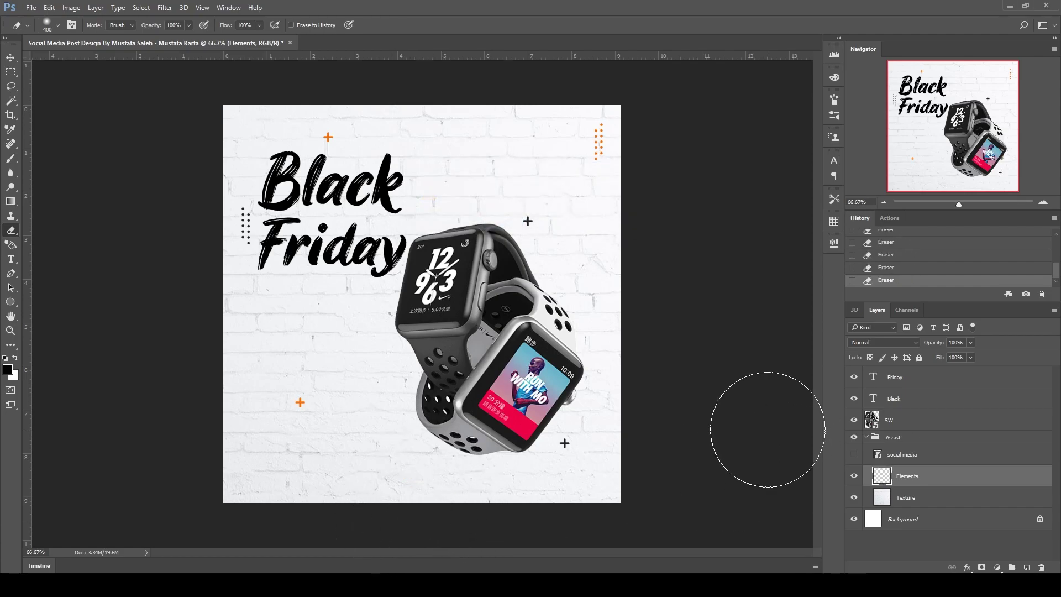
pyautogui.click(854, 454)
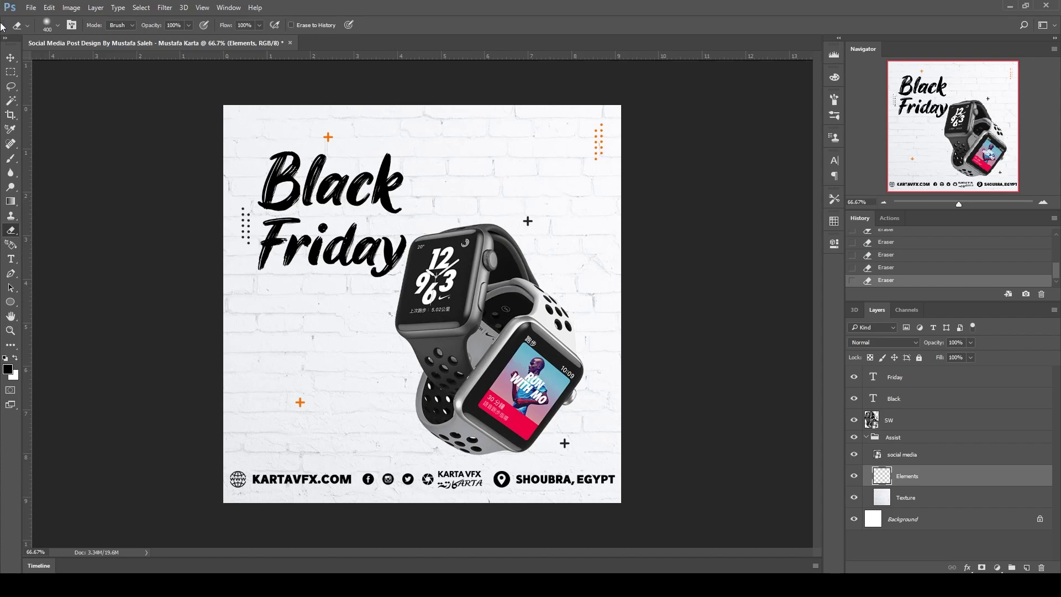
pyautogui.click(11, 57)
pyautogui.hotkey('ctrl', 'a')
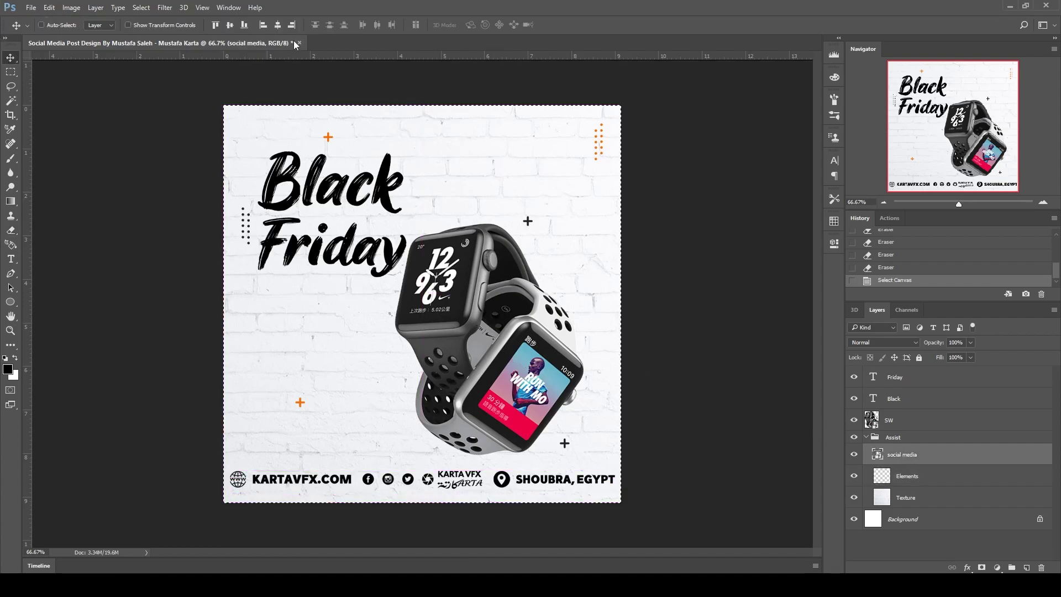
pyautogui.click(278, 25)
pyautogui.hotkey('ctrl', 'd')
pyautogui.hotkey('shift', 'Down')
pyautogui.hotkey('shift', 'Up')
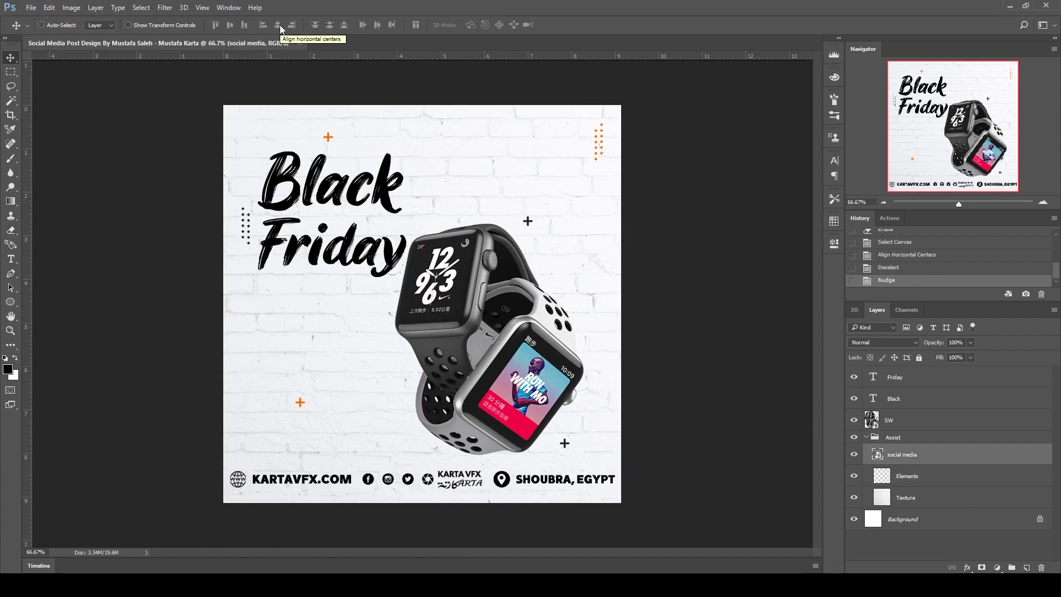
pyautogui.click(11, 258)
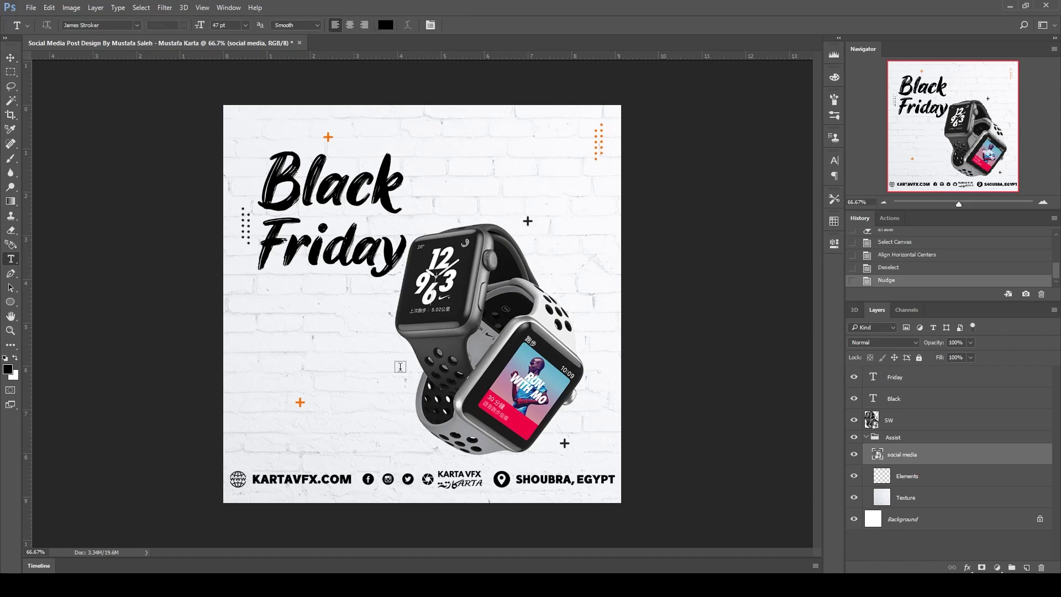
pyautogui.click(287, 329)
pyautogui.write('50')
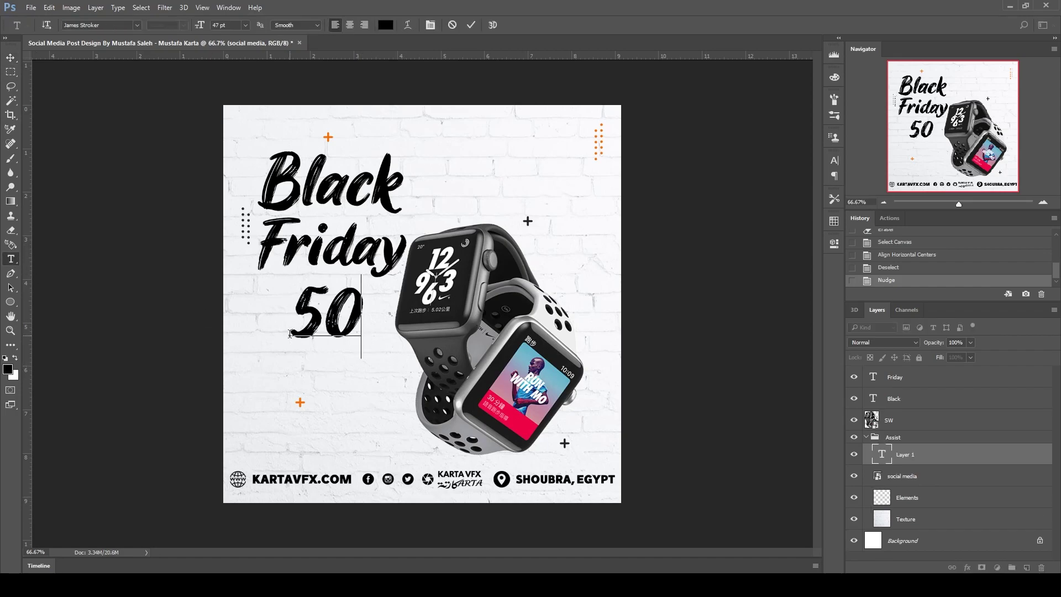
pyautogui.write('%')
pyautogui.press('BackSpace')
pyautogui.press('BackSpace')
pyautogui.press('BackSpace')
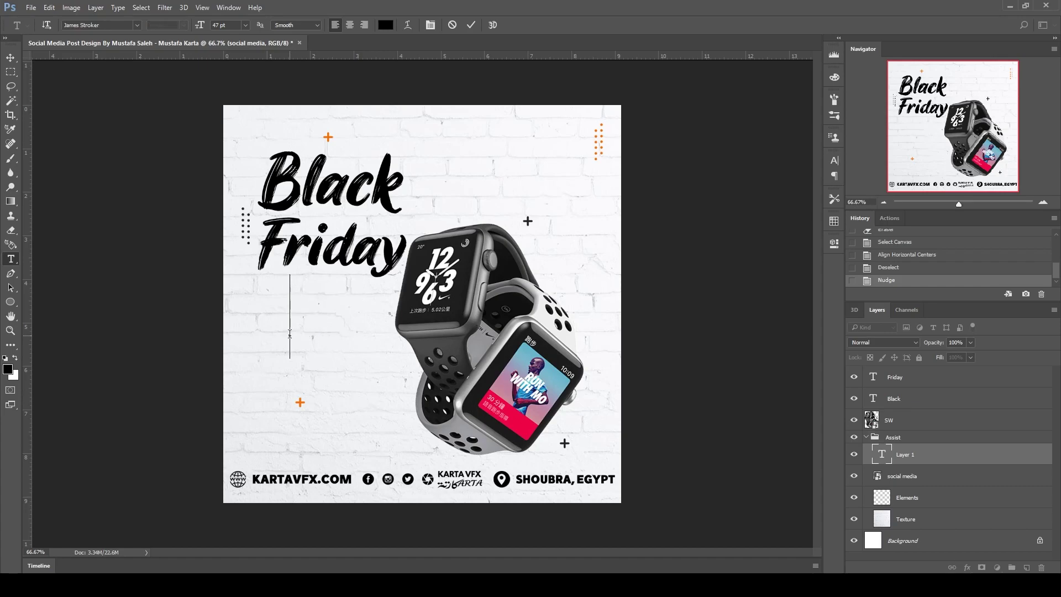
pyautogui.write('a')
pyautogui.press('BackSpace')
pyautogui.write('A')
pyautogui.press('BackSpace')
pyautogui.write('+')
pyautogui.press('Left')
pyautogui.press('Escape')
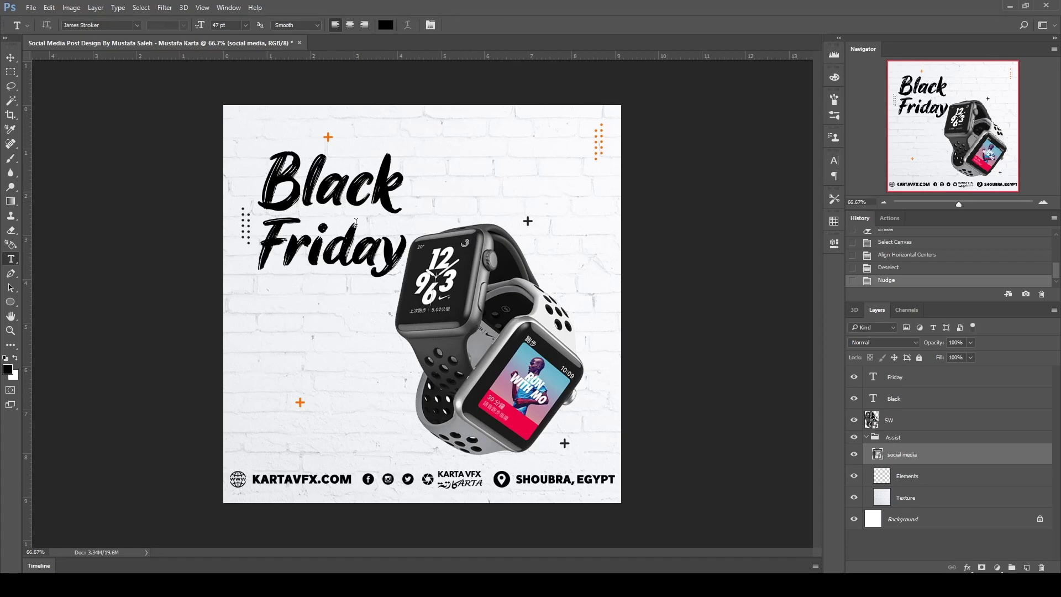
pyautogui.click(900, 379)
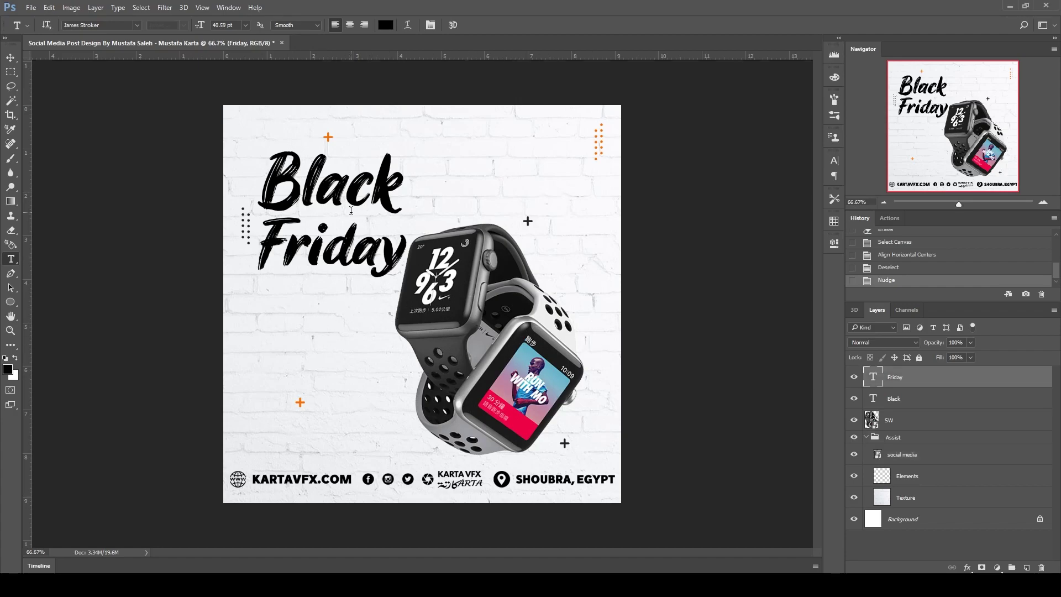
# Step: Select the Black and Friday text layers and set them in Evogria
pyautogui.click(10, 57)
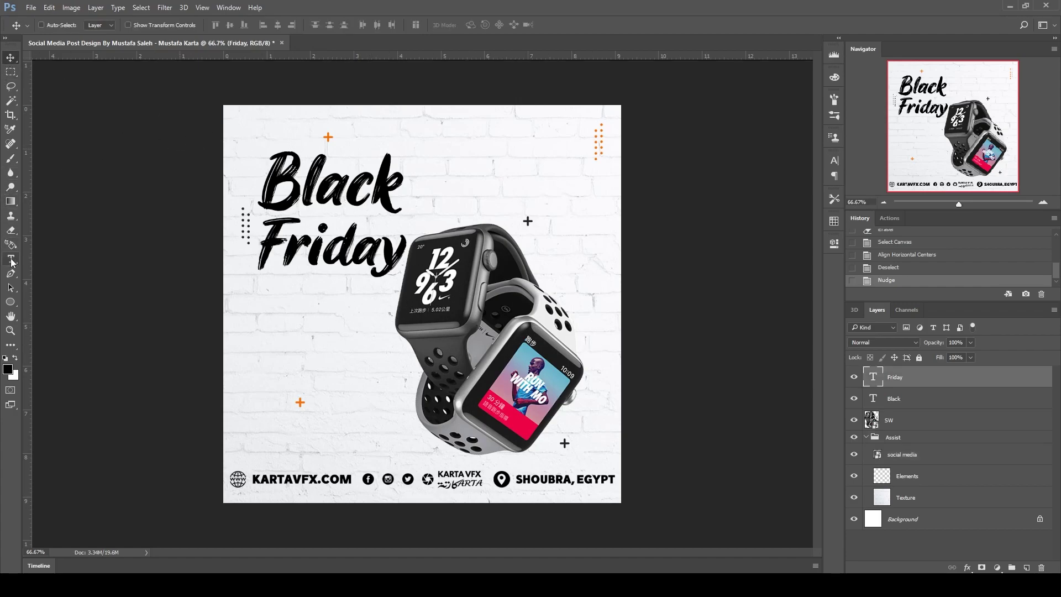
pyautogui.click(10, 259)
pyautogui.keyDown('shift'); pyautogui.click(894, 399); pyautogui.keyUp('shift')
pyautogui.click(137, 25)
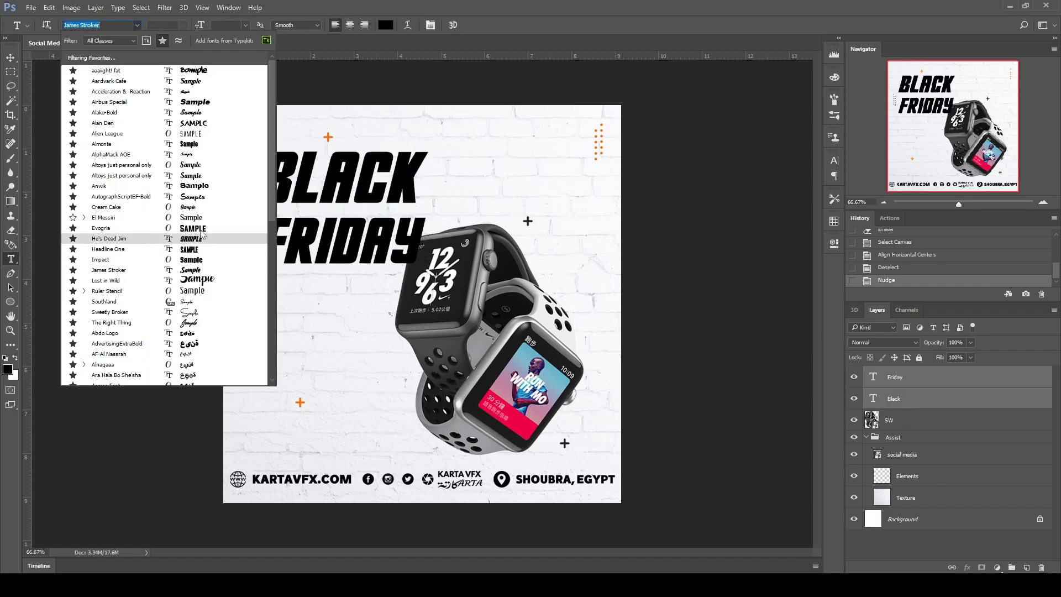
pyautogui.click(202, 228)
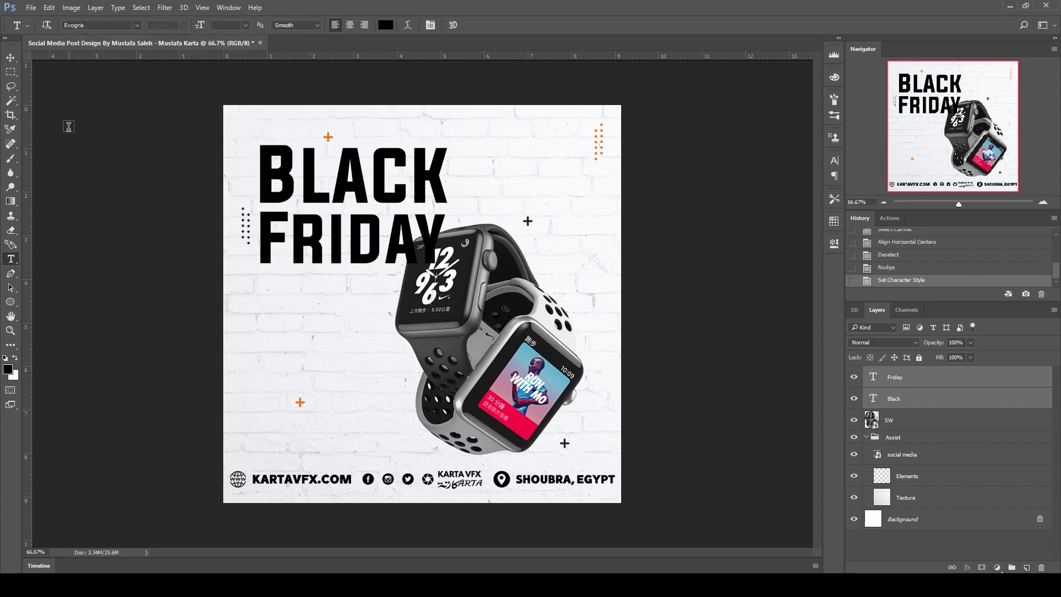
# Step: Shrink the headline slightly, centre it horizontally on the canvas, and nudge it down
pyautogui.hotkey('ctrl', 't')
pyautogui.moveTo(447, 144)
pyautogui.mouseDown()
pyautogui.moveTo(413, 168)
pyautogui.moveTo(470, 146)
pyautogui.mouseUp()
pyautogui.click(489, 25)
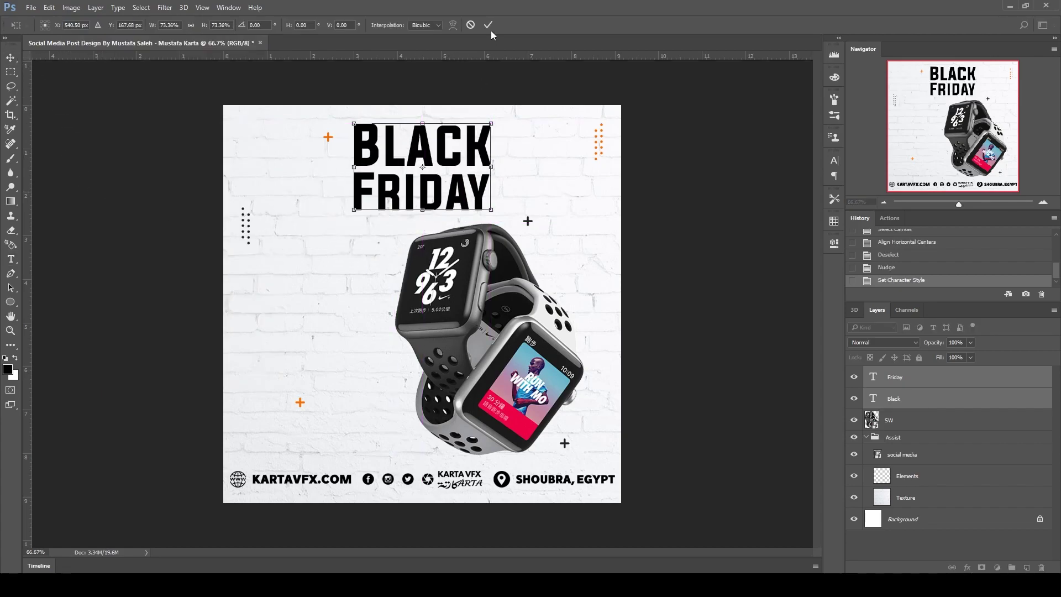
pyautogui.press('v')
pyautogui.hotkey('ctrl', 'a')
pyautogui.click(277, 25)
pyautogui.hotkey('ctrl', 'd')
pyautogui.hotkey('shift', 'Down')
# Step: Enlarge the BLACK FRIDAY headline slightly around its centre
pyautogui.hotkey('ctrl', 't')
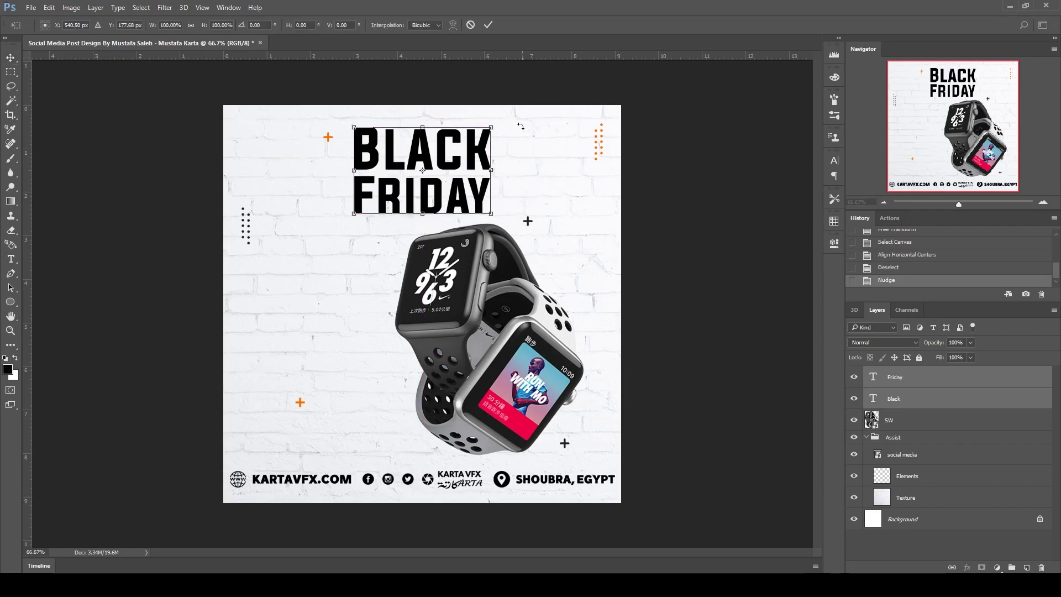
pyautogui.moveTo(491, 126); pyautogui.dragTo(500, 118)
pyautogui.press('Return')
pyautogui.hotkey('ctrl', 'a')
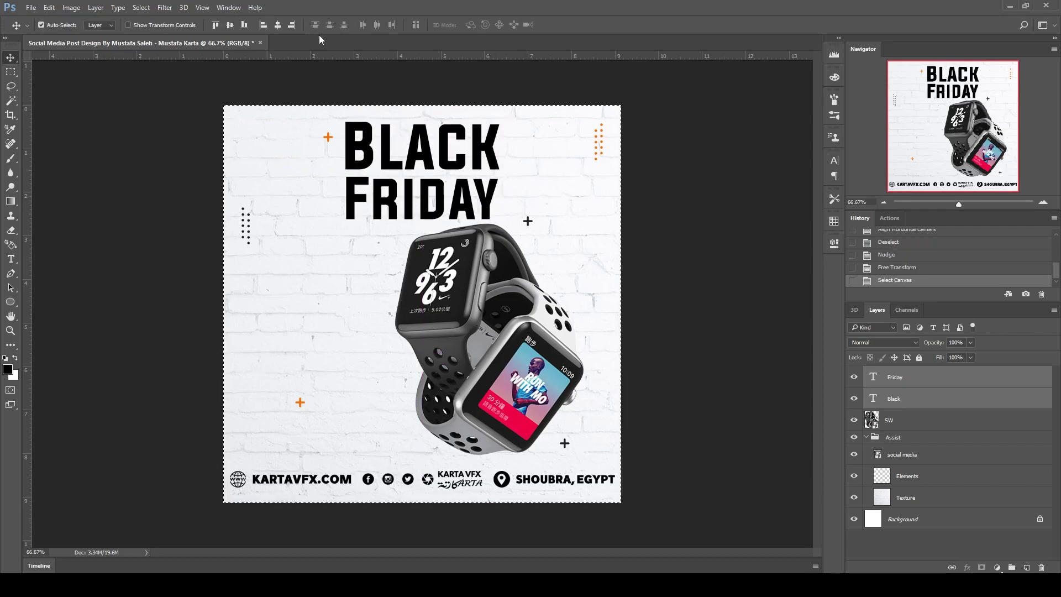
pyautogui.hotkey('ctrl', 'd')
# Step: Skew the headline with a vertical slant of -7 and nudge it left
pyautogui.hotkey('ctrl', 't')
pyautogui.click(343, 24)
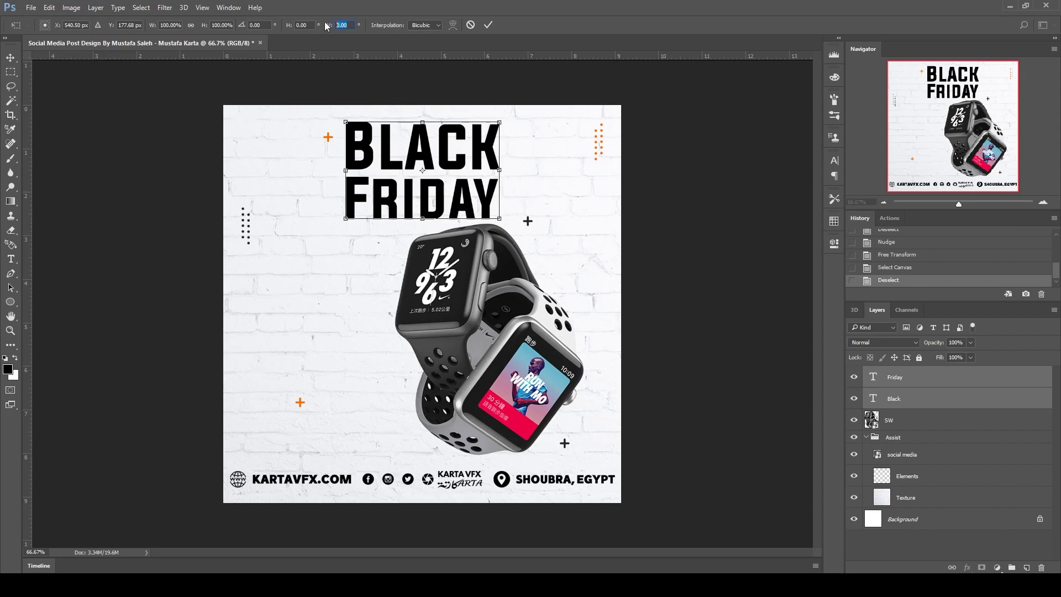
pyautogui.write('-7')
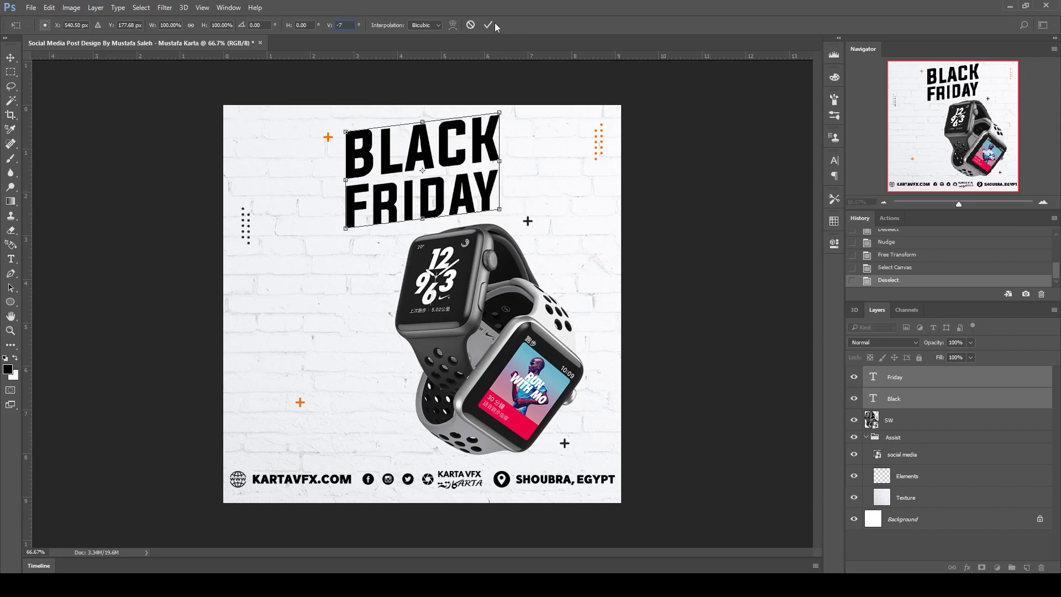
pyautogui.click(491, 24)
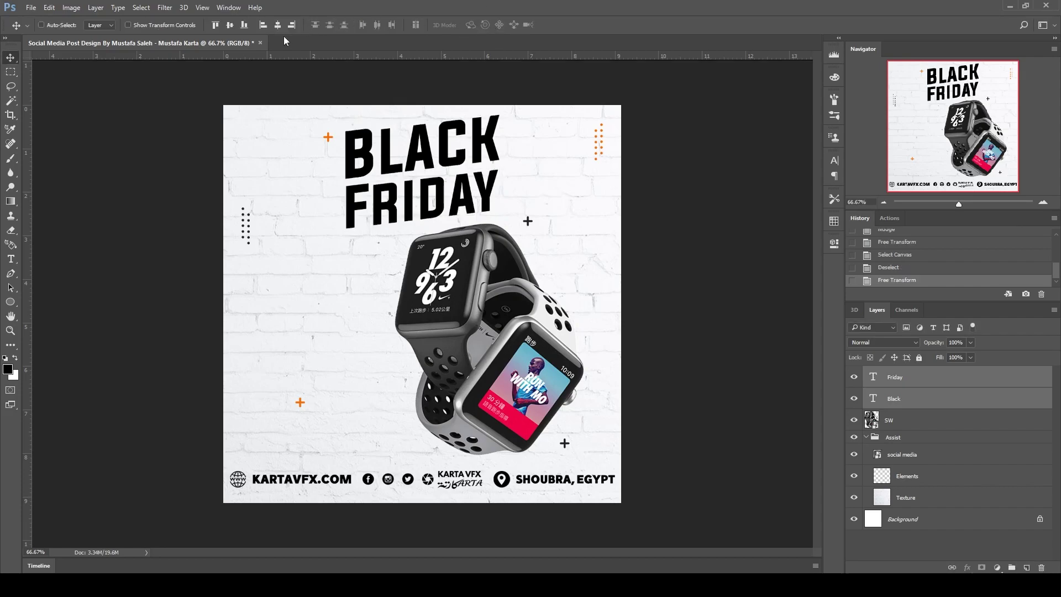
pyautogui.hotkey('ctrl', 't')
pyautogui.click(488, 25)
pyautogui.press('Left')
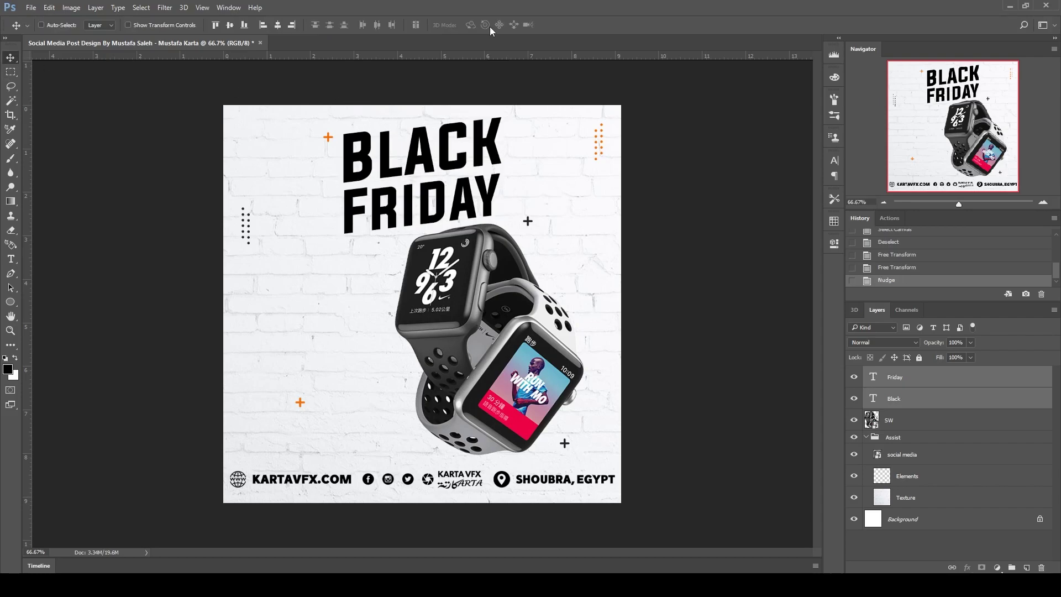
pyautogui.click(10, 258)
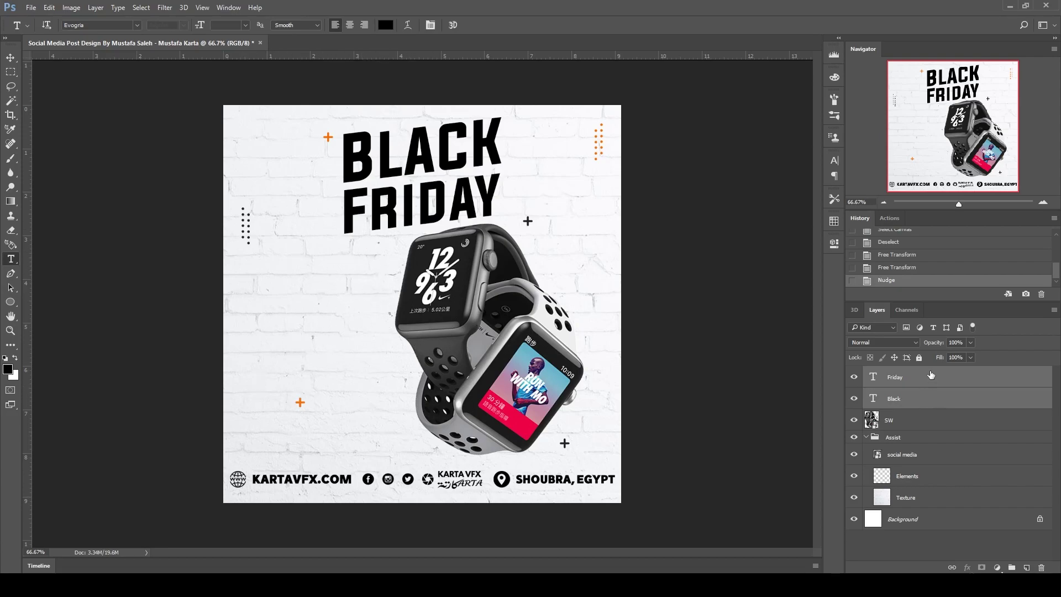
pyautogui.click(930, 375)
pyautogui.click(997, 568)
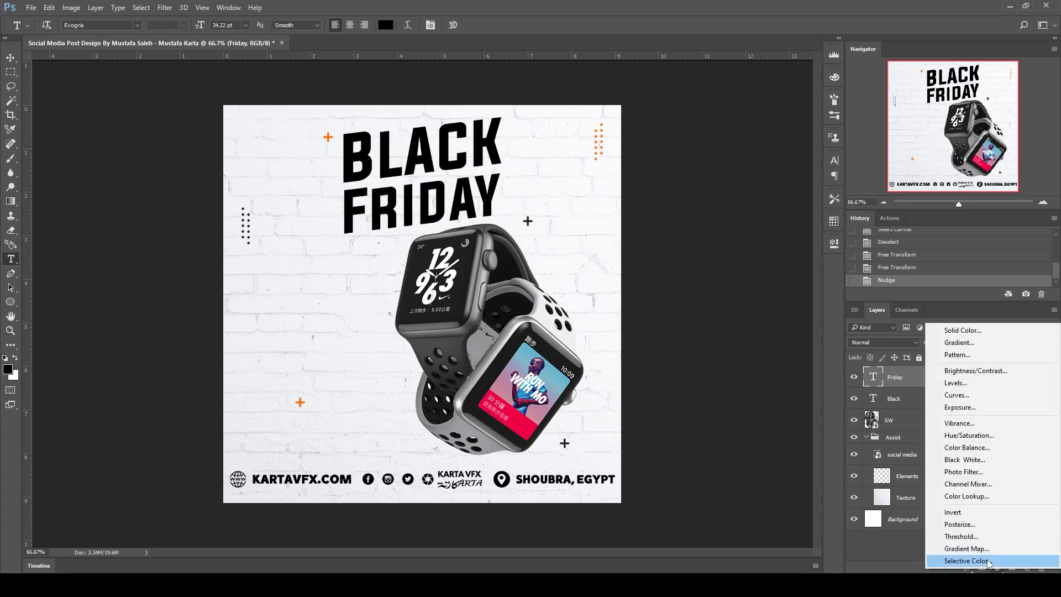
pyautogui.click(989, 561)
pyautogui.moveTo(746, 310); pyautogui.dragTo(754, 311)
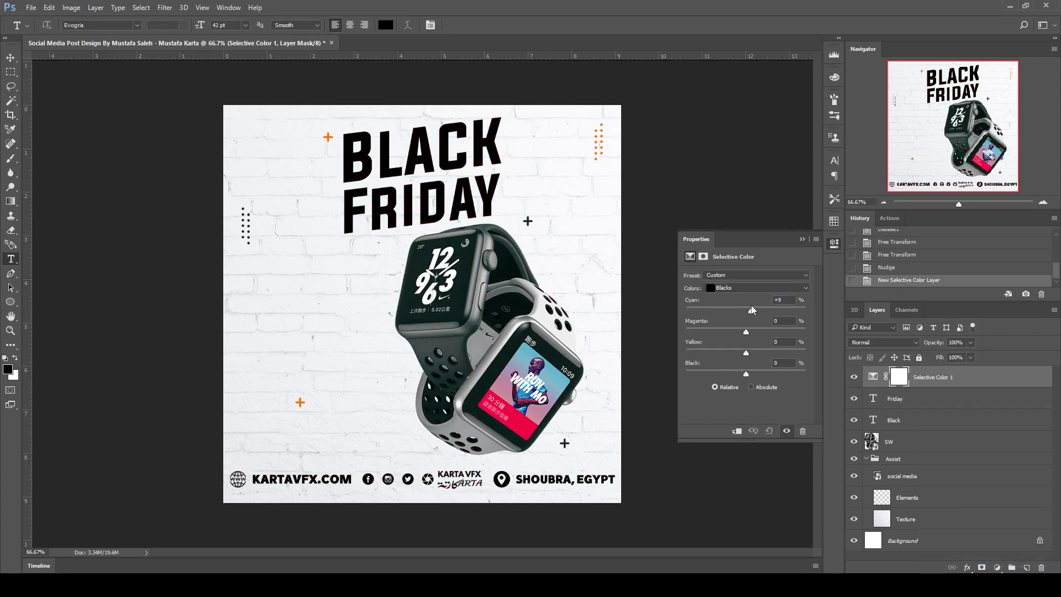
pyautogui.click(741, 288)
pyautogui.moveTo(746, 310); pyautogui.dragTo(681, 326)
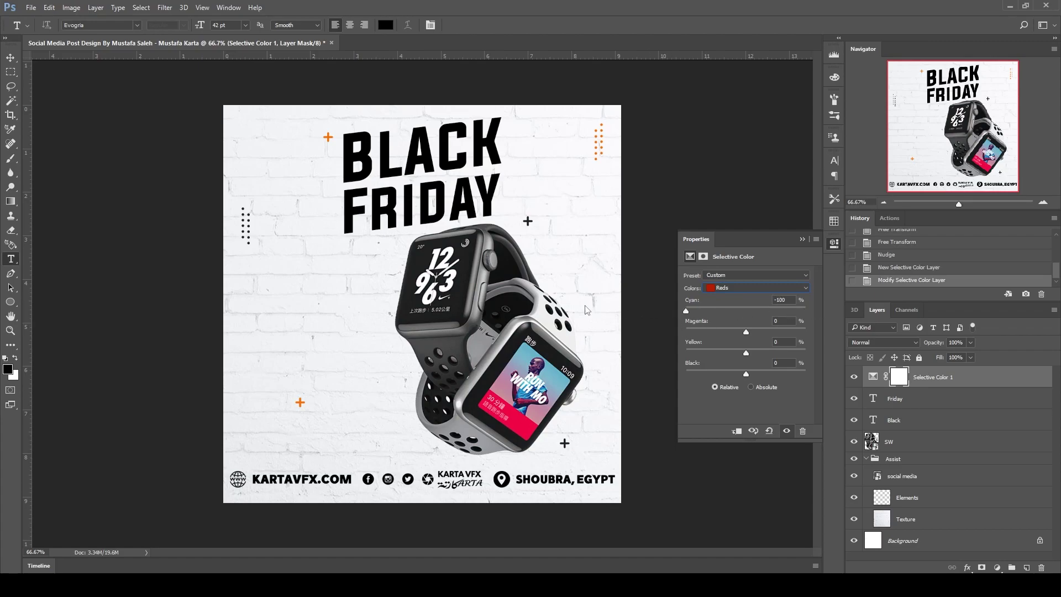
pyautogui.moveTo(747, 331); pyautogui.dragTo(684, 332)
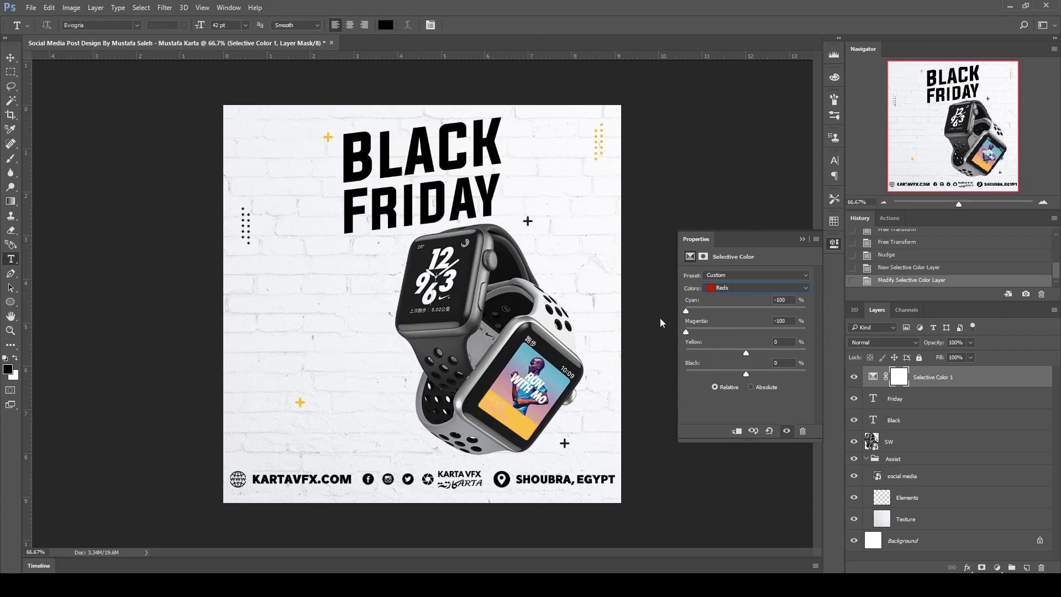
pyautogui.click(802, 239)
pyautogui.press('Delete')
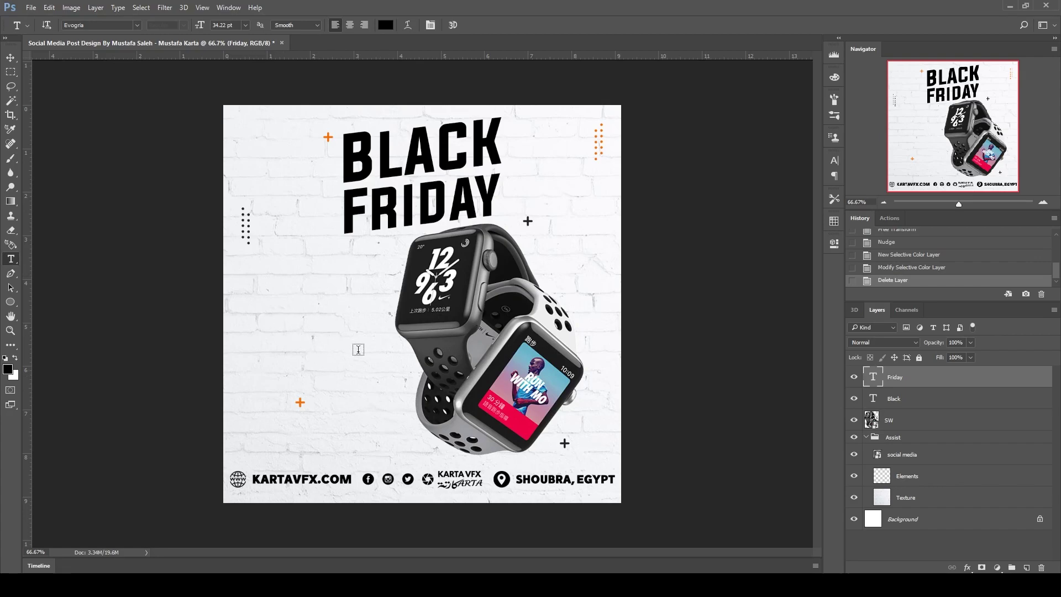
# Step: Draw a paragraph text box left of the watch and clear the test letters 'ASD'
pyautogui.moveTo(371, 271); pyautogui.dragTo(246, 392)
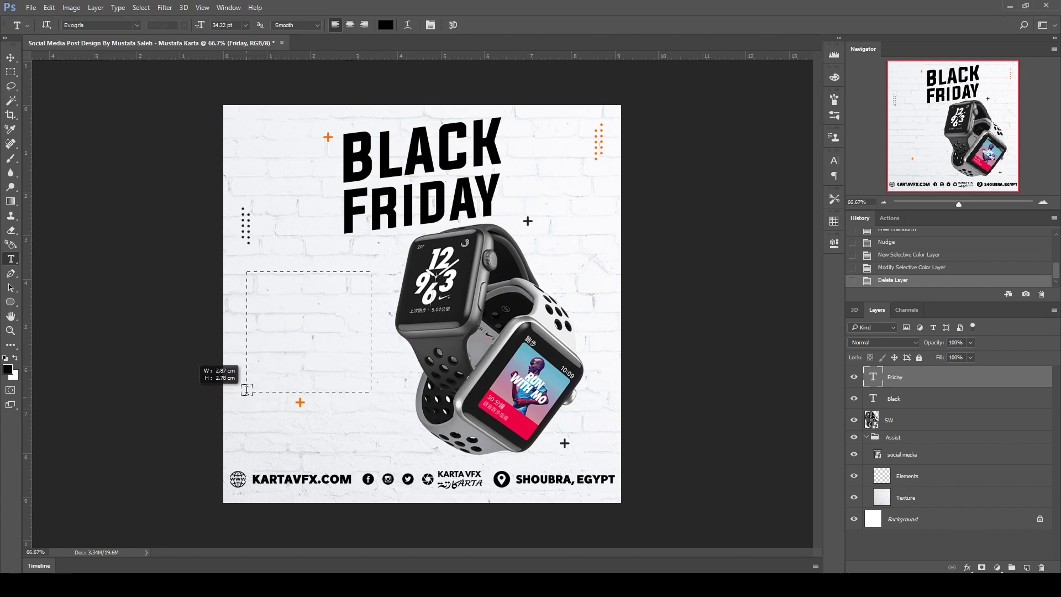
pyautogui.write('A')
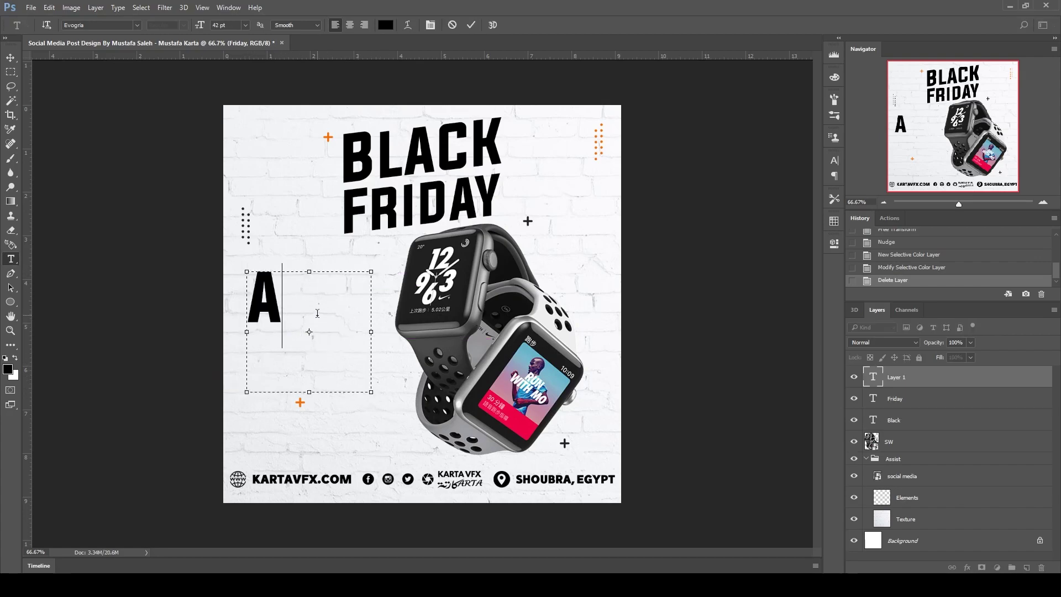
pyautogui.press('BackSpace')
pyautogui.write('ASD')
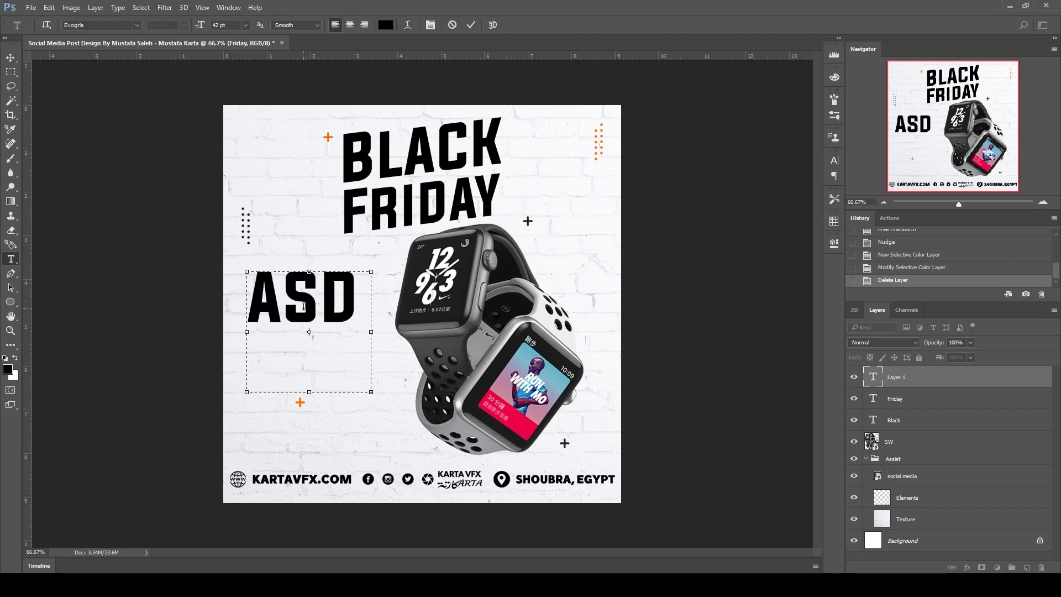
pyautogui.doubleClick(302, 300)
pyautogui.press('BackSpace')
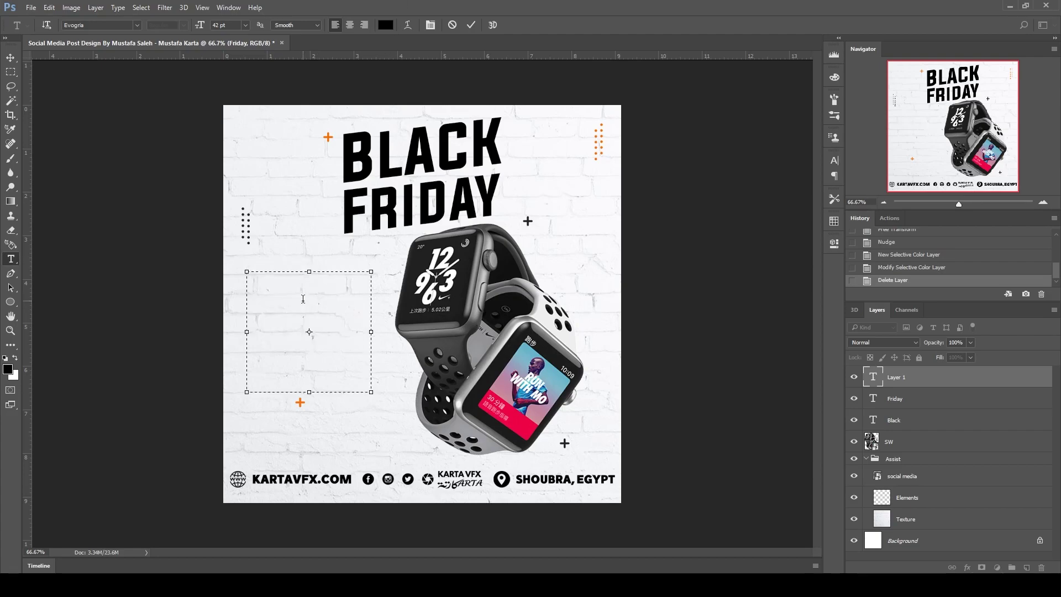